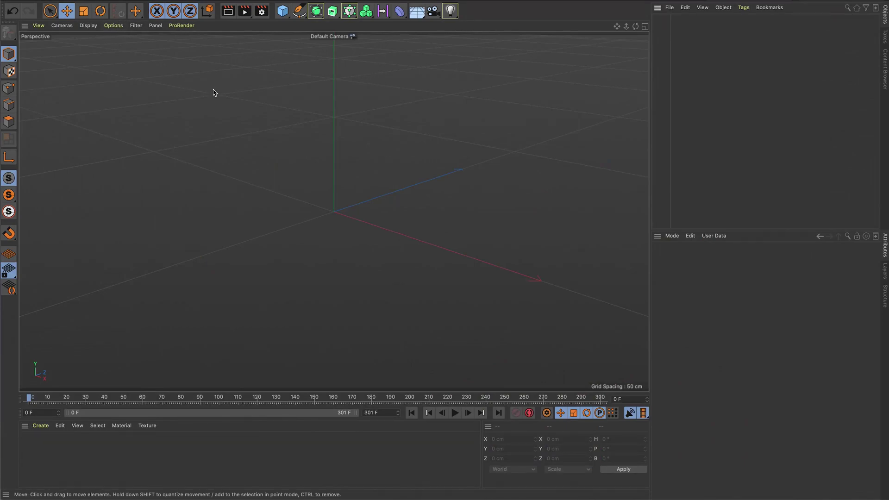
Set the project scale unit to Millimeters in the project settings
key(ctrl+d)
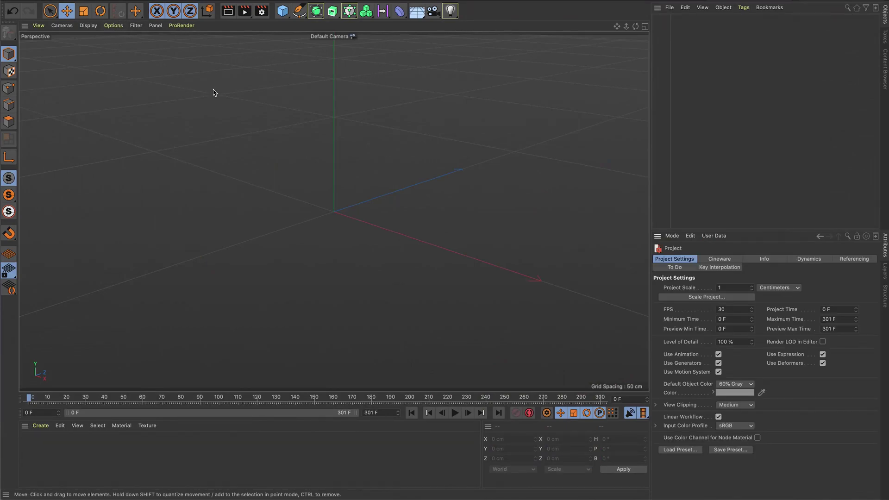
click(782, 292)
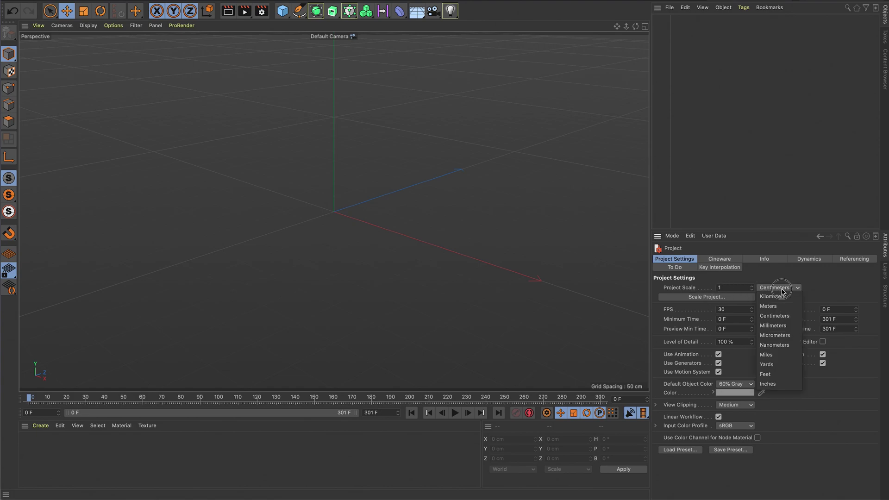
click(784, 326)
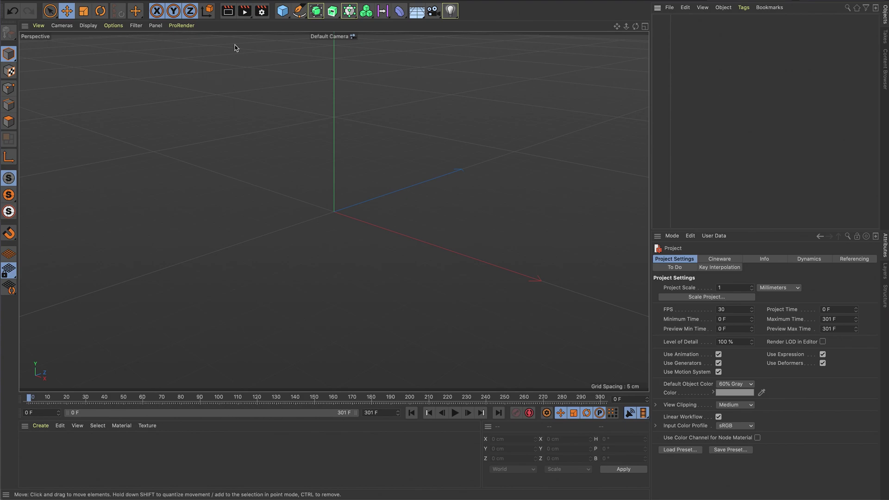
Add a sphere primitive of type Icosahedron with 3 segments
click(283, 11)
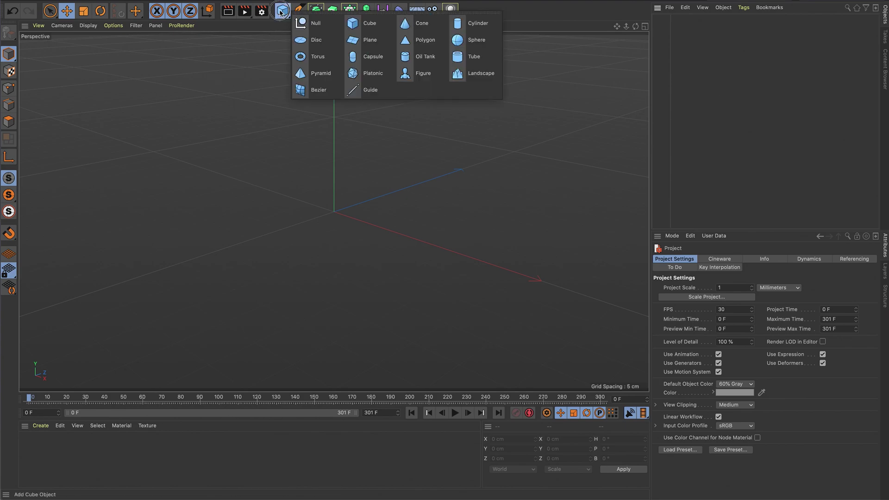
click(480, 40)
click(736, 300)
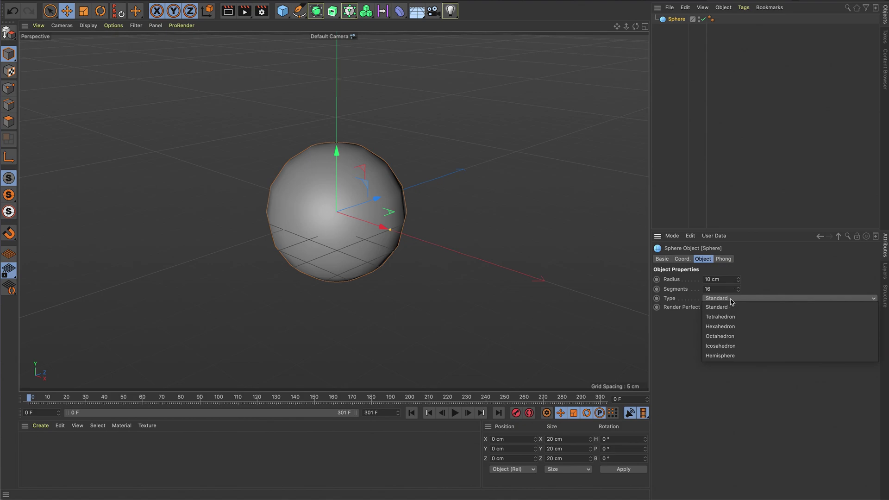
click(720, 347)
click(722, 288)
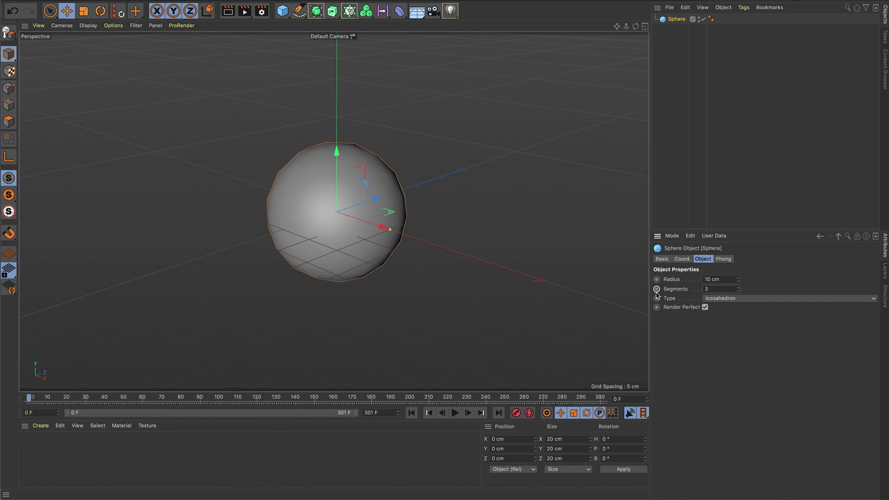
text(3)
key(Return)
click(675, 45)
Set the sphere's radius to 5 cm
click(674, 21)
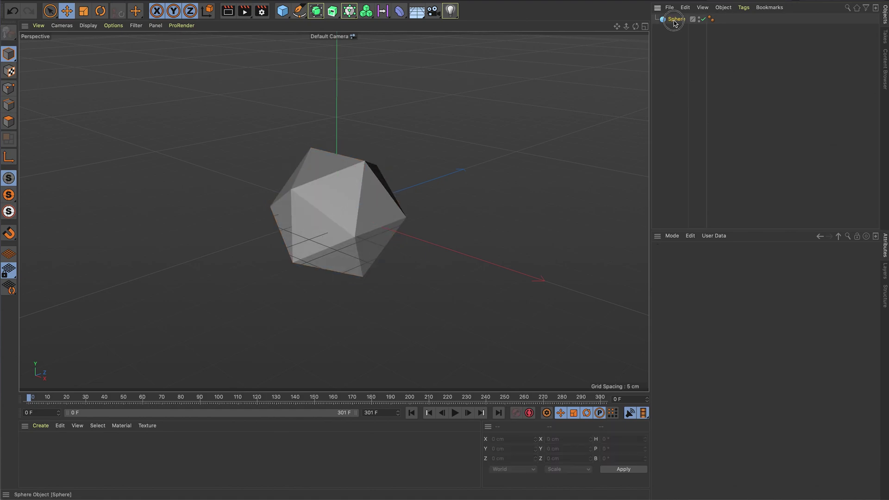
click(727, 277)
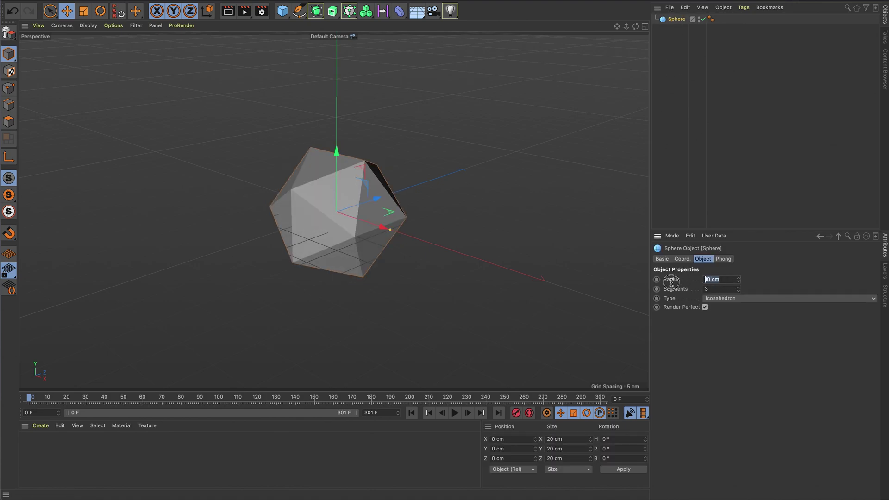
text(5)
key(Return)
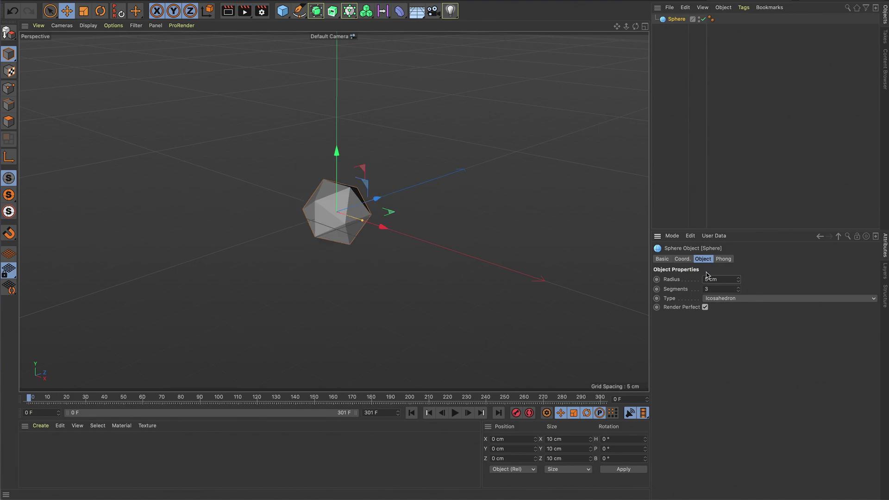
click(678, 60)
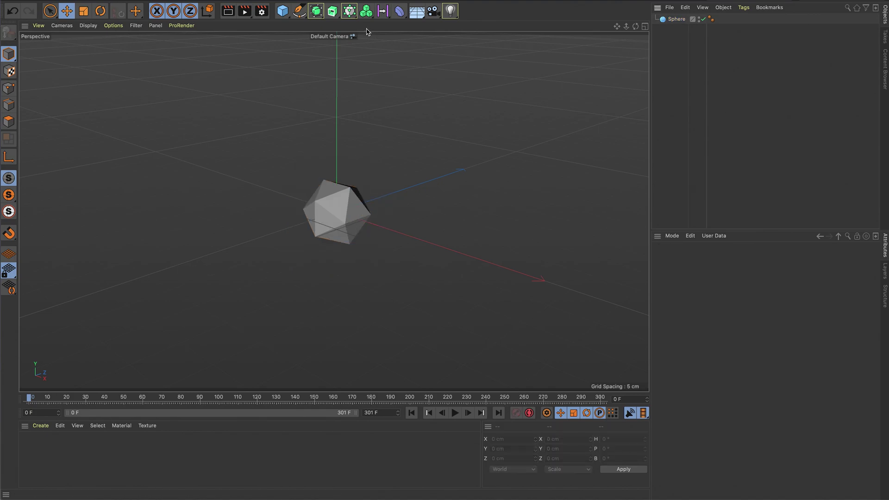
Add a Cloner and make the sphere its child
click(351, 14)
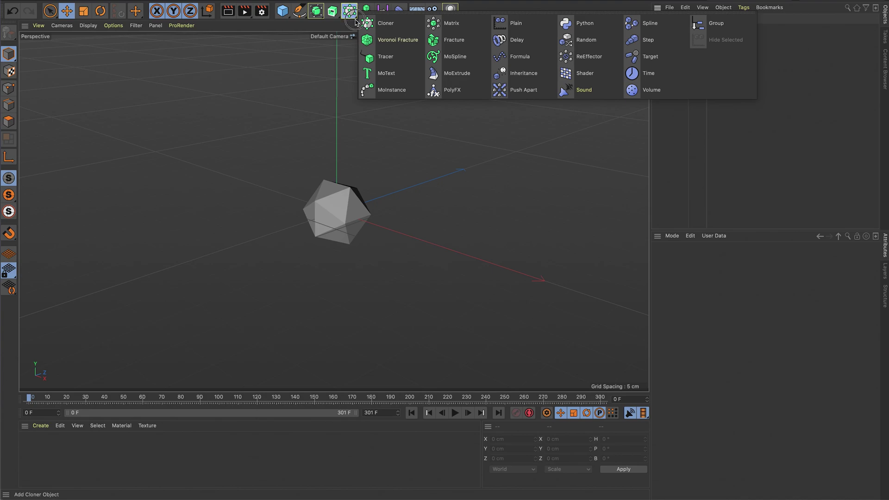
click(381, 24)
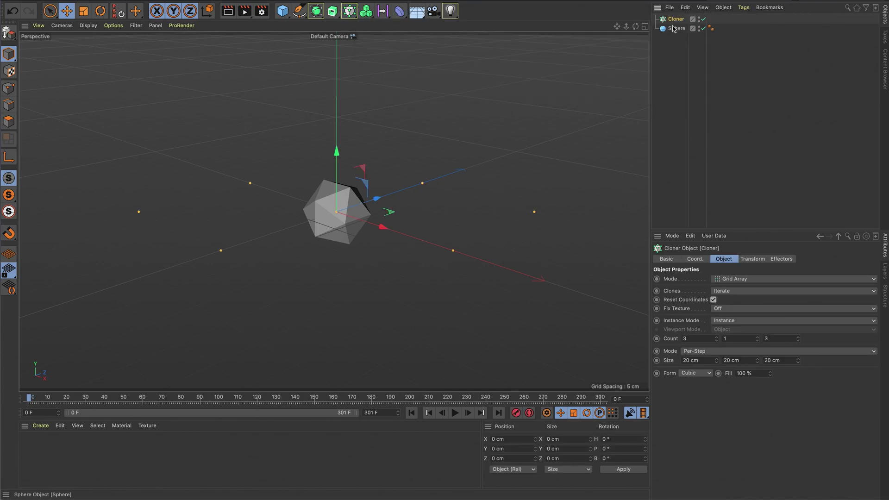
drag(676, 29, 675, 21)
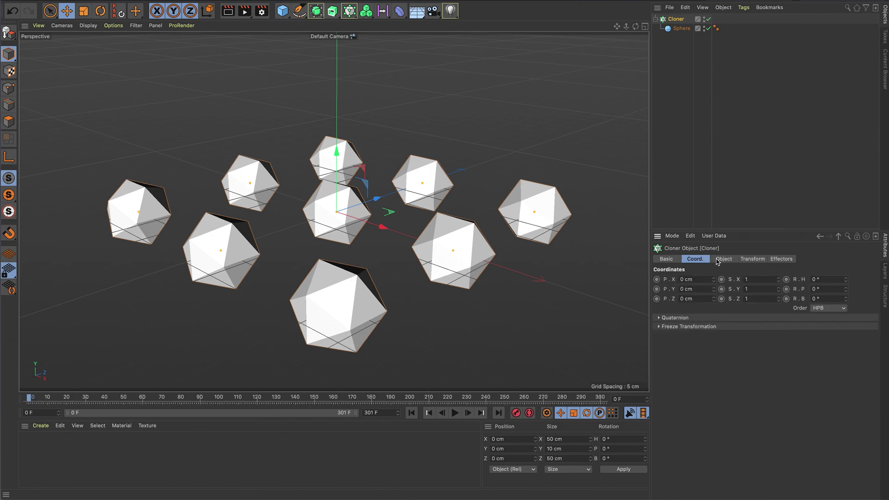
Switch the Cloner to Radial mode and arrange its clones in the XY plane
click(733, 280)
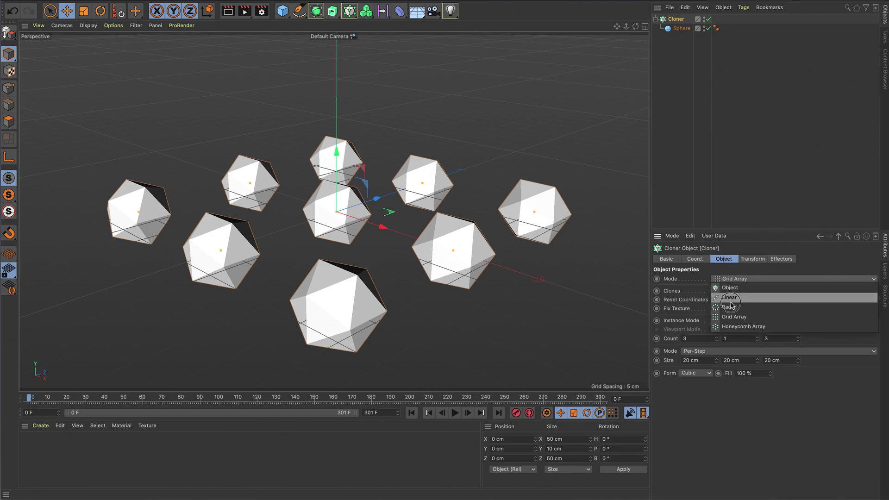
click(731, 308)
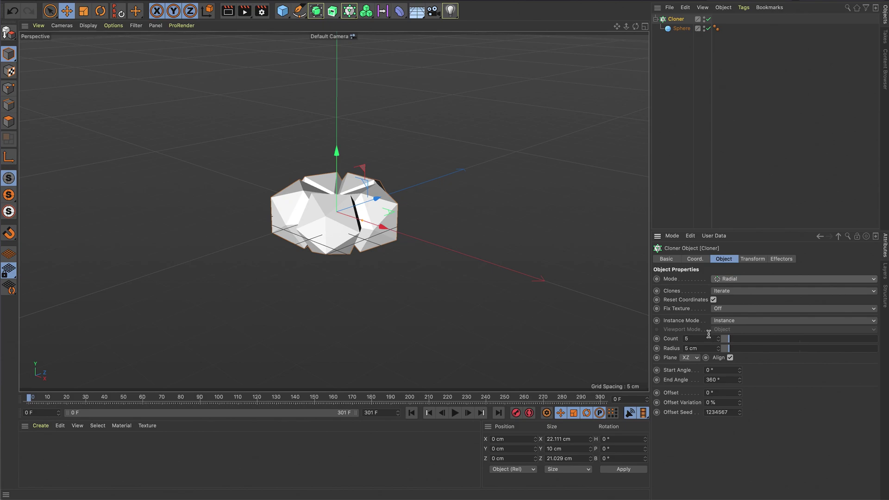
click(690, 359)
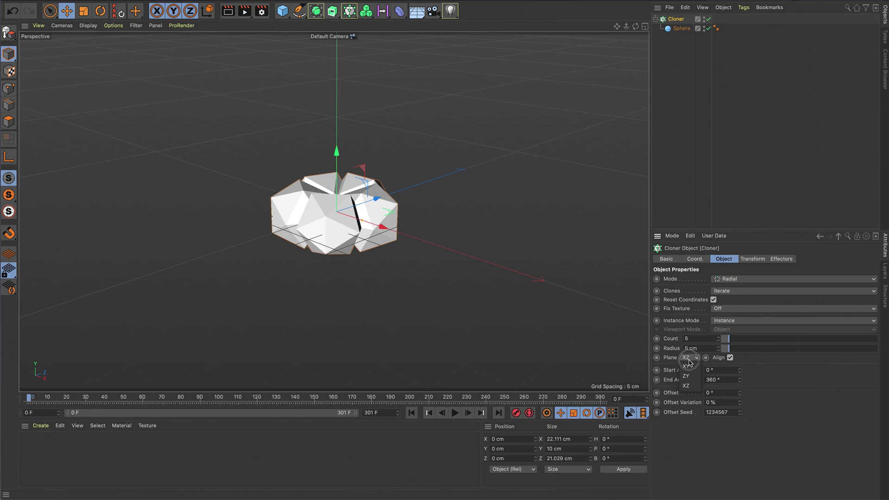
click(687, 369)
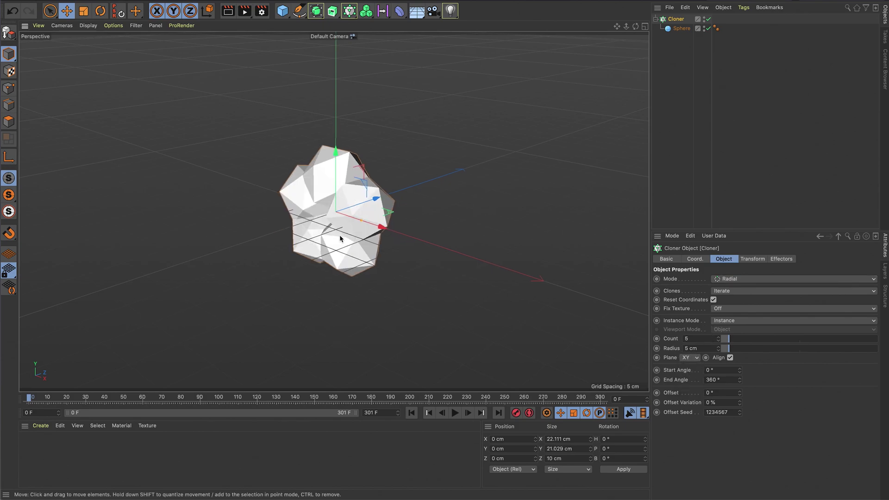
alt+drag(331, 253, 411, 227)
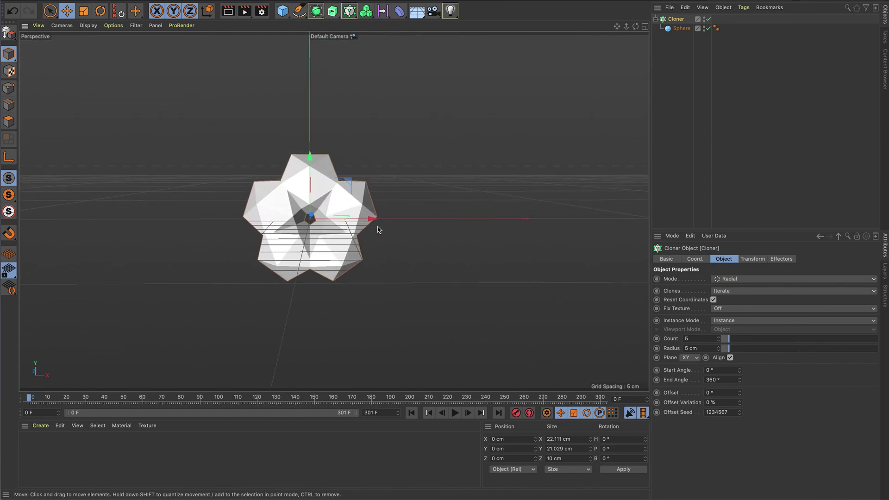
alt+drag(369, 258, 357, 297)
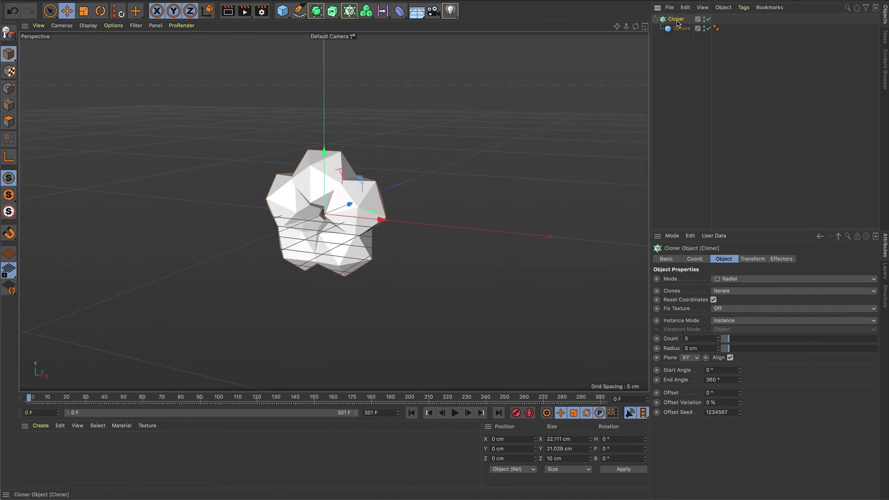
Set the radial Cloner's count to 6 and enlarge its radius to 23 cm
drag(719, 351, 725, 340)
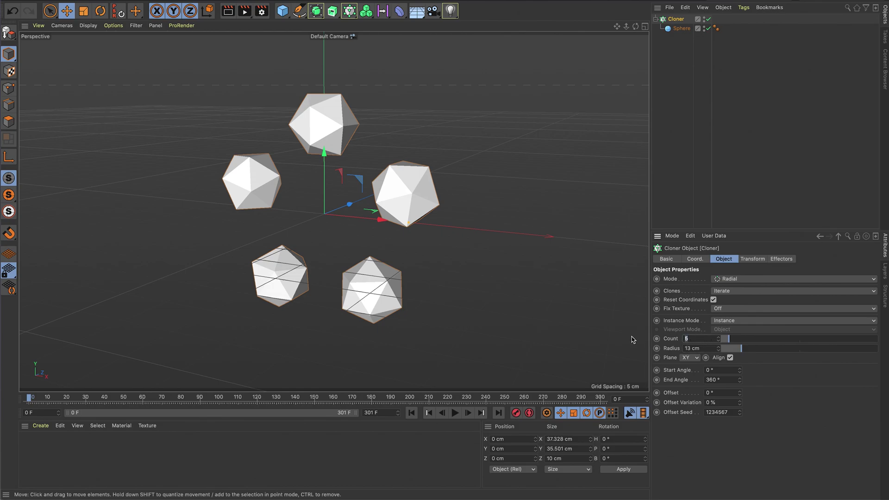
text(6)
key(Return)
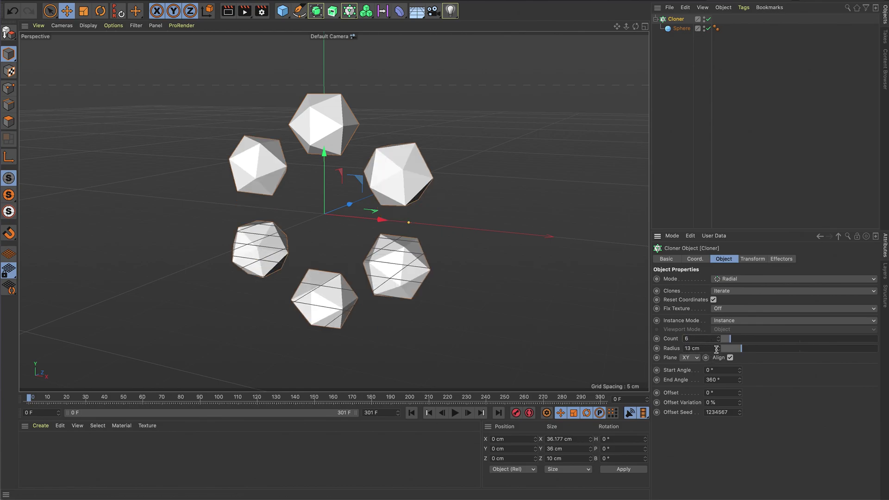
drag(718, 350, 718, 324)
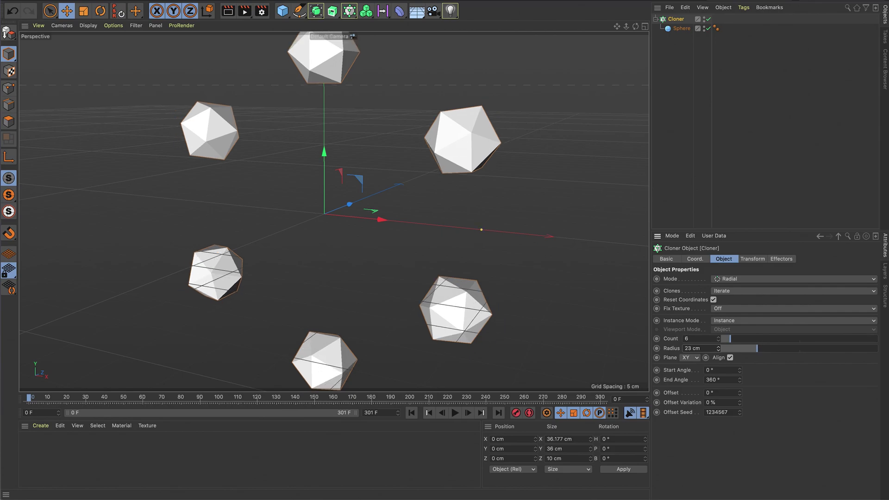
drag(626, 27, 627, 32)
click(668, 49)
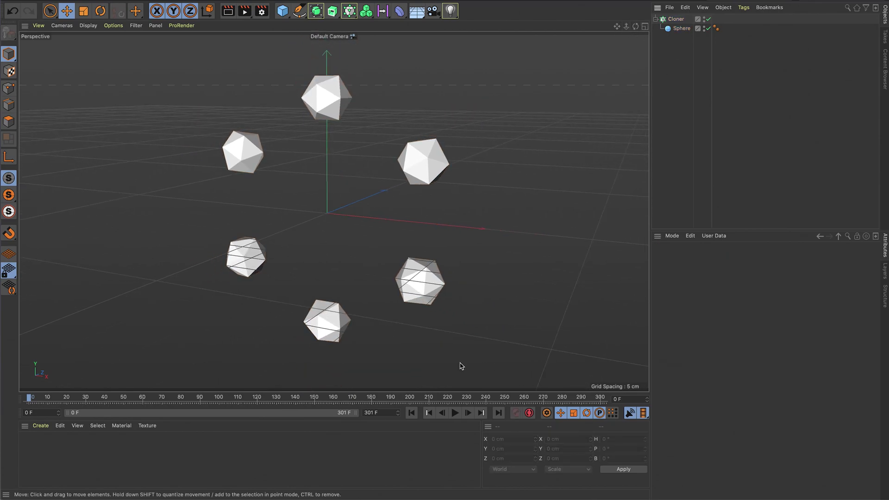
Set the timeline's end to frame 301 and return to the first frame
click(360, 414)
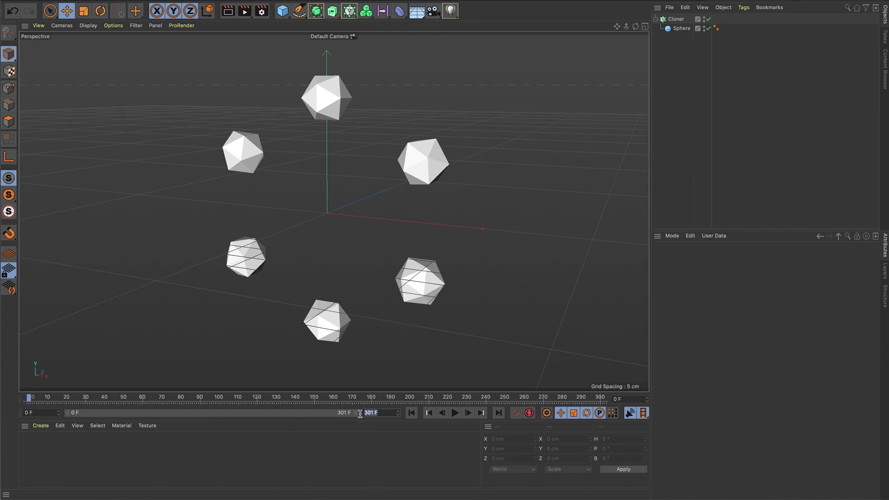
text(301)
key(F8)
key(shift+f)
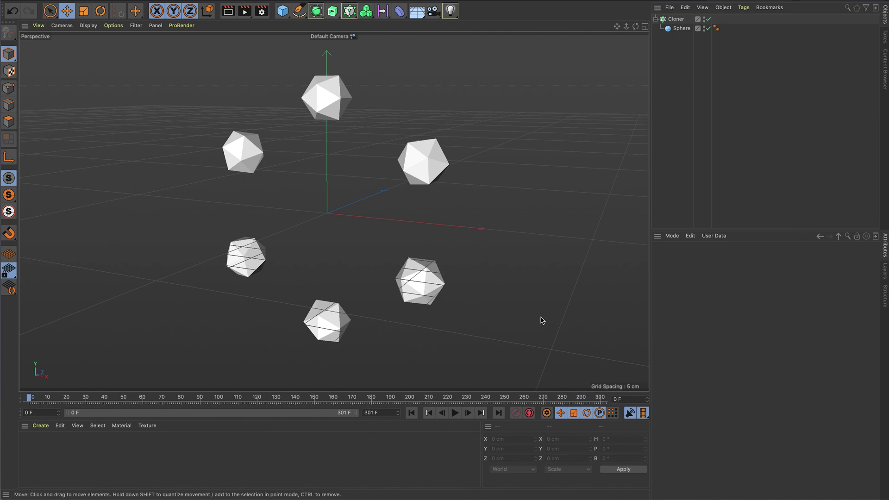
Open the Cloner's transform settings
click(676, 19)
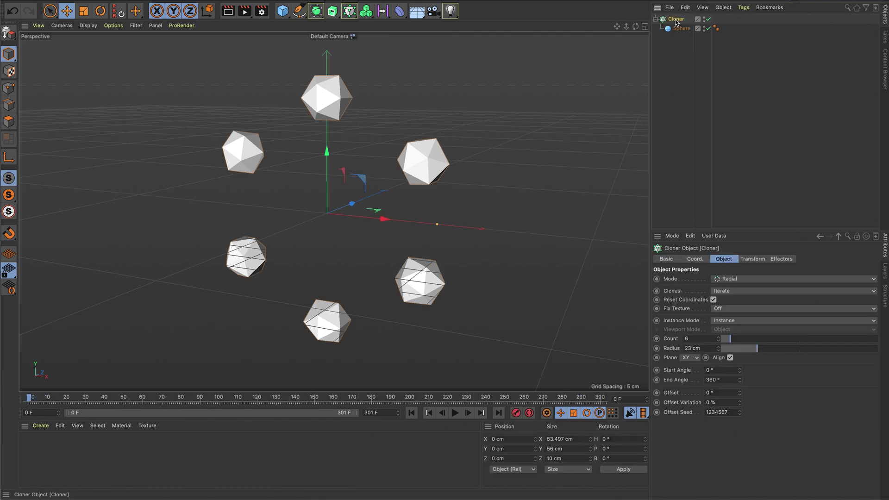
click(751, 260)
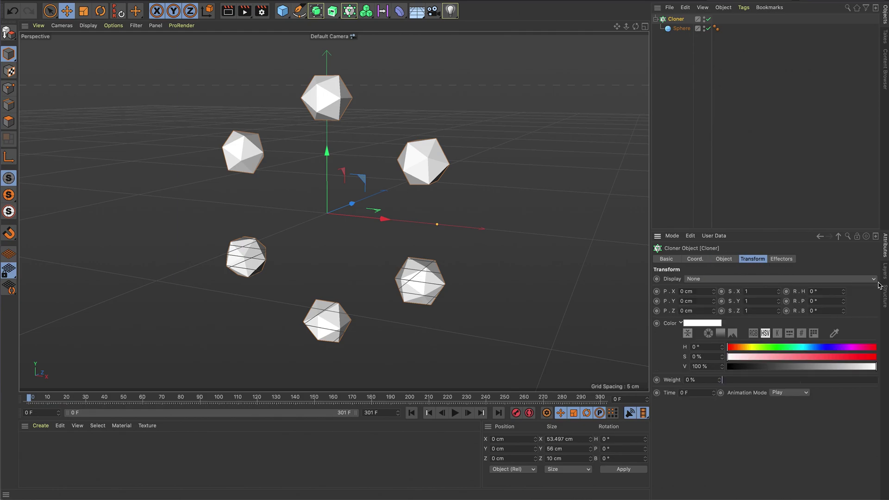
Try out the clones' heading rotation and reset it to 0°
drag(844, 292, 846, 301)
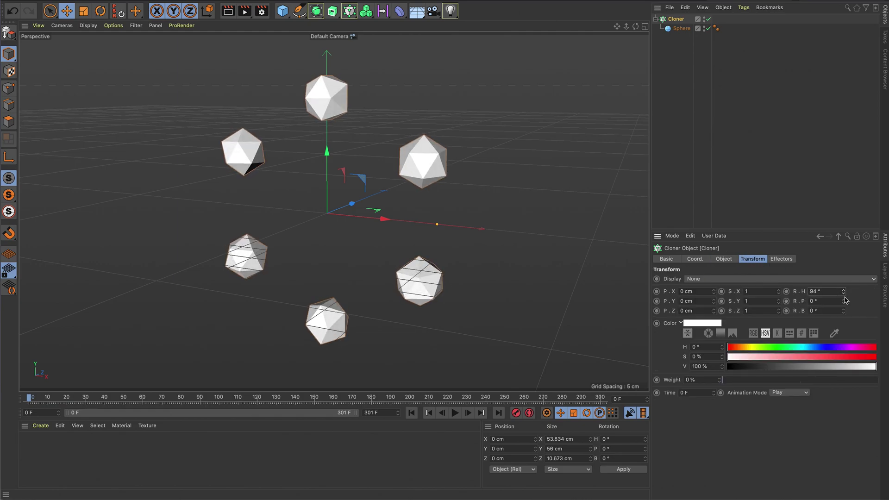
click(831, 293)
text(0)
key(Return)
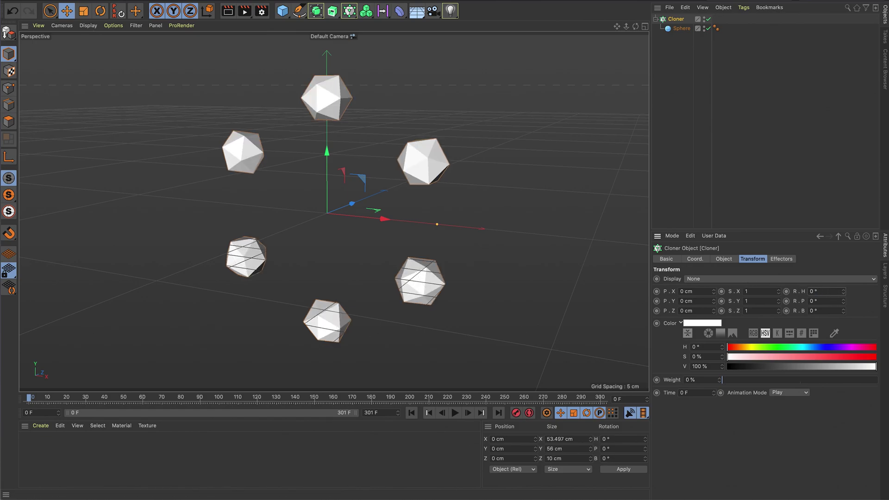
Keyframe the clones' heading and bank rotation at frame 0, and set the heading to 360° at frame 301
click(787, 311)
click(601, 398)
click(818, 292)
Set the clones' bank rotation to -360° at frame 301 and restore their Z scale to 1
click(756, 311)
key(Return)
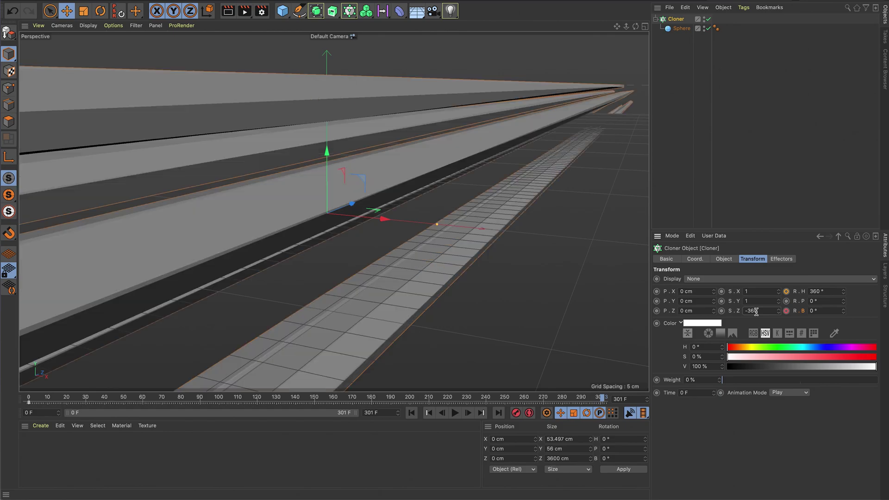
click(816, 311)
click(765, 311)
text(0)
key(Return)
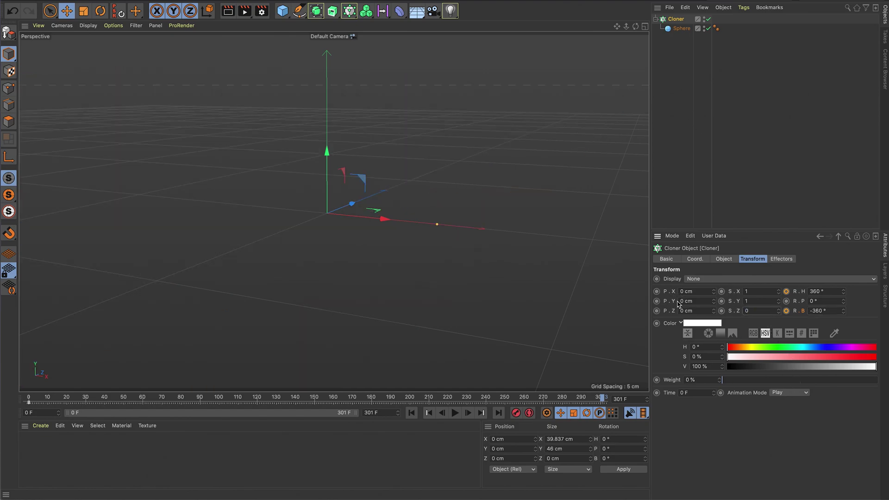
click(833, 310)
click(762, 310)
text(1)
key(Return)
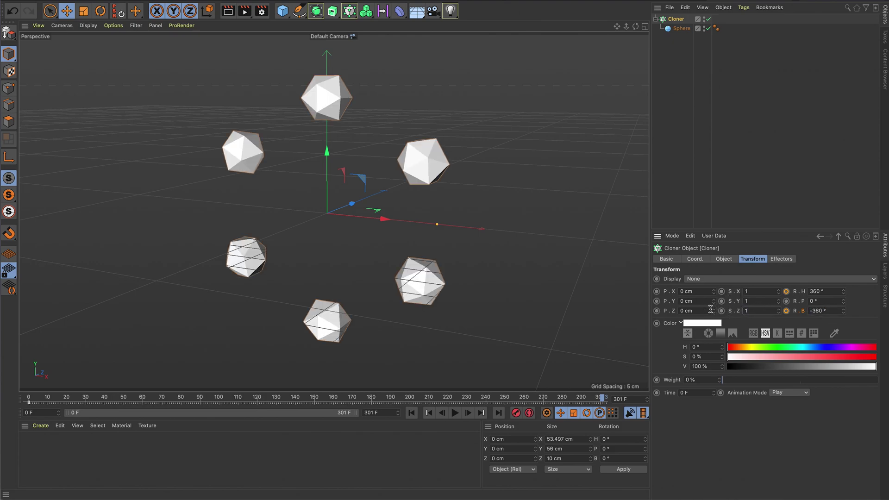
Keyframe the clones' heading and bank rotation at frame 301, and scrub back through the timeline to check the spin
click(787, 310)
click(786, 301)
click(786, 292)
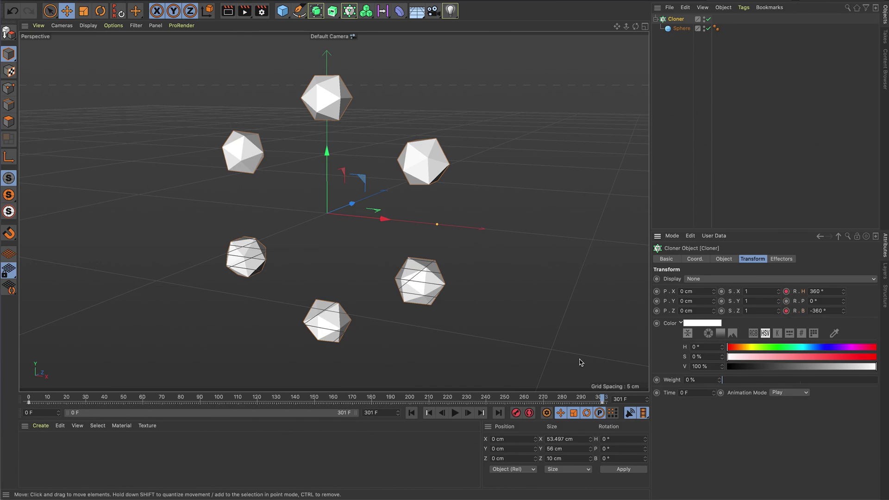
drag(529, 400, 71, 398)
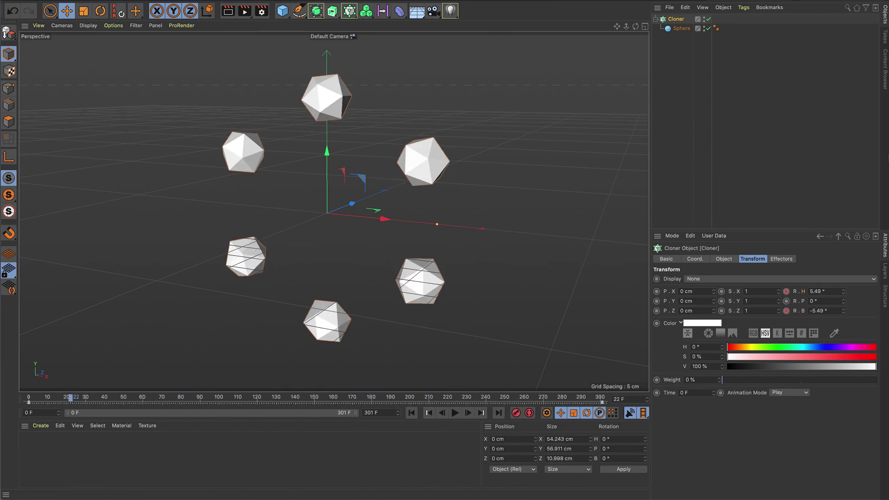
click(693, 61)
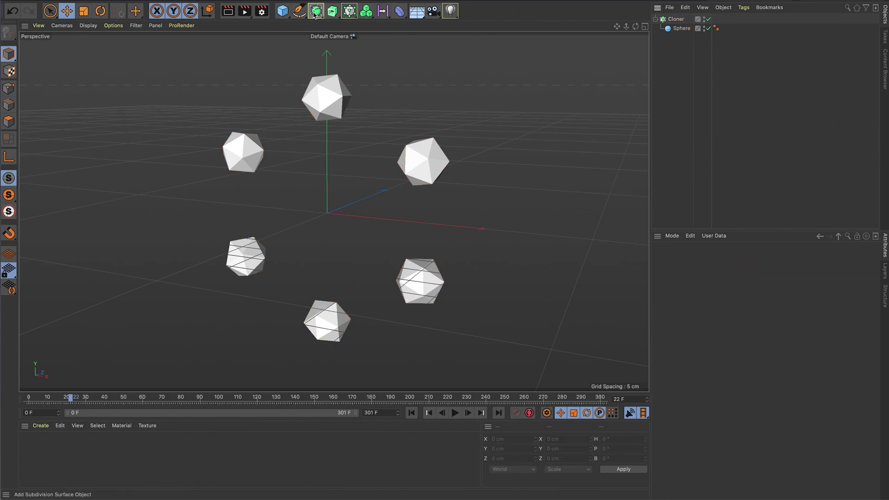
Add a second Cloner, nest the existing Cloner inside it, and set the new Cloner's mode to Radial
click(349, 11)
click(379, 26)
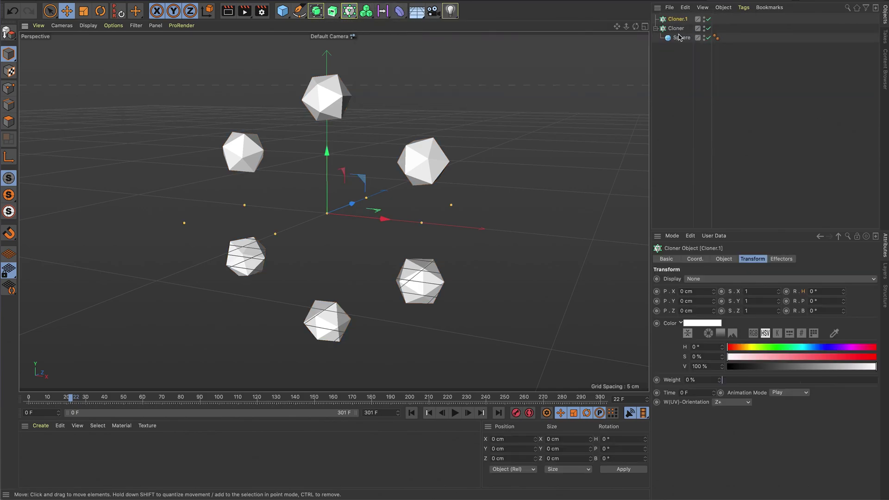
mouse_move(676, 32)
mouse_down()
mouse_move(690, 21)
mouse_move(681, 13)
mouse_move(678, 21)
mouse_up()
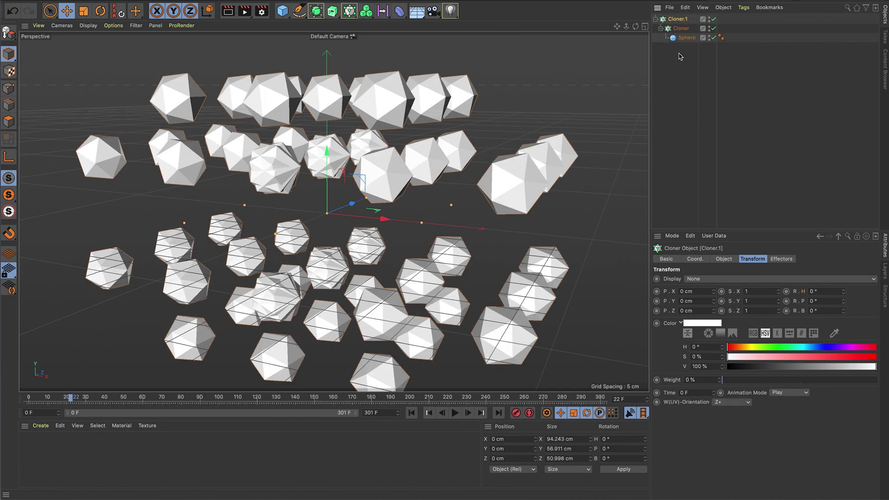
click(678, 20)
click(724, 259)
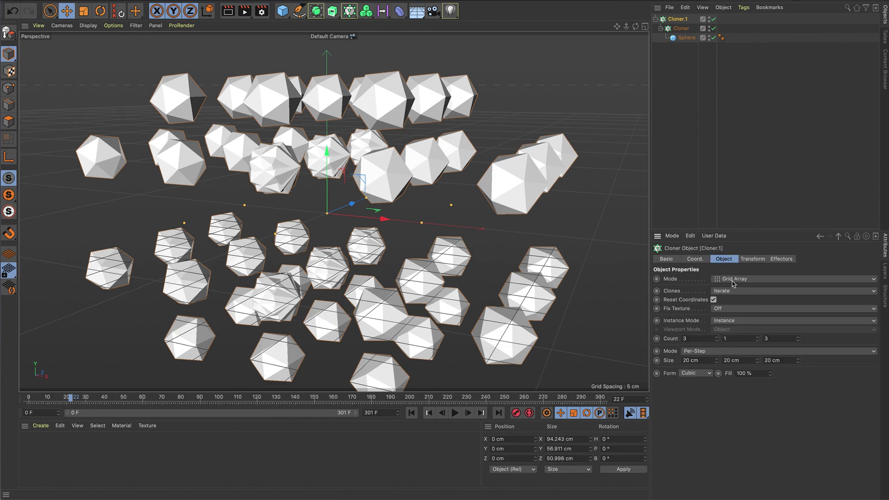
click(733, 281)
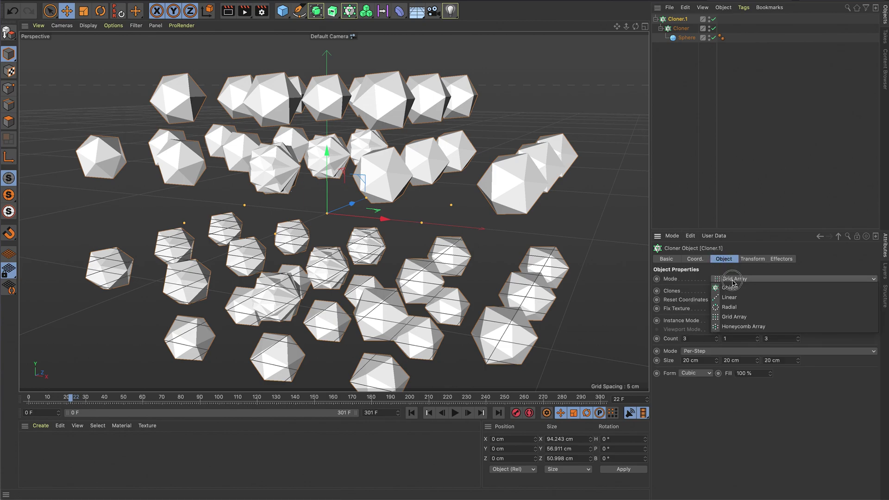
click(732, 308)
Set the second Cloner's radius to 30 cm and its count to 6
click(704, 347)
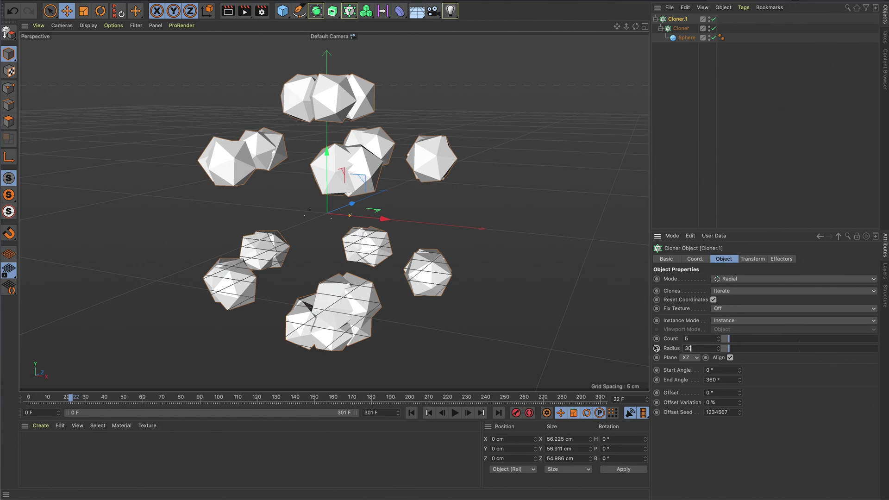
text(30)
key(Return)
double_click(695, 339)
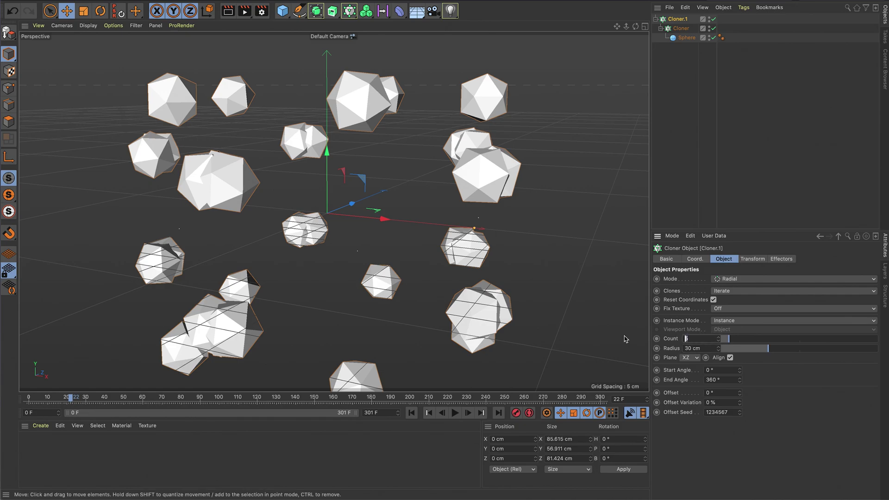
text(6)
key(Return)
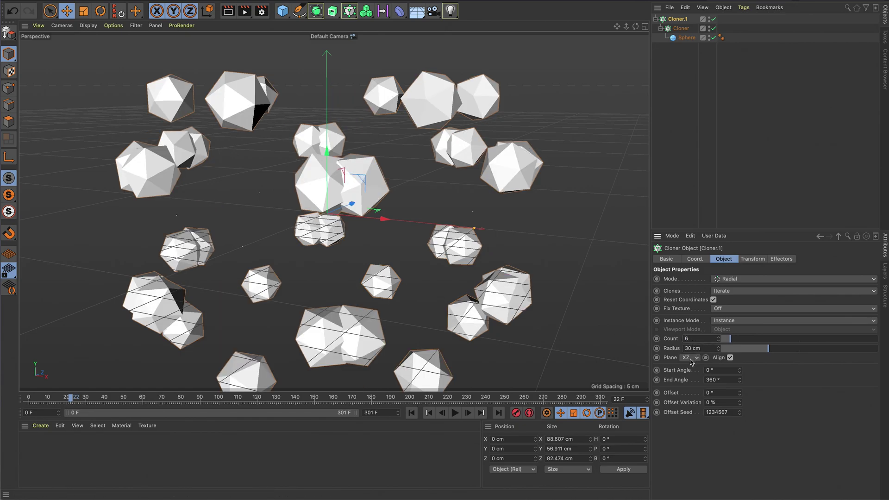
Try out the bank rotation of the second Cloner's clones
drag(626, 27, 602, 33)
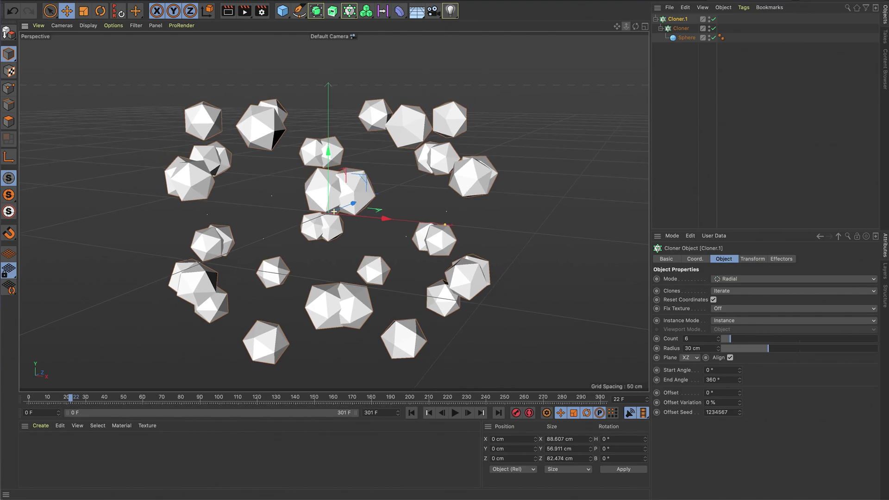
click(754, 259)
drag(845, 295, 846, 316)
key(ctrl+z)
Reset the second Cloner's bank rotation to 0° at frame 0, and keyframe its bank and heading rotation there
click(411, 413)
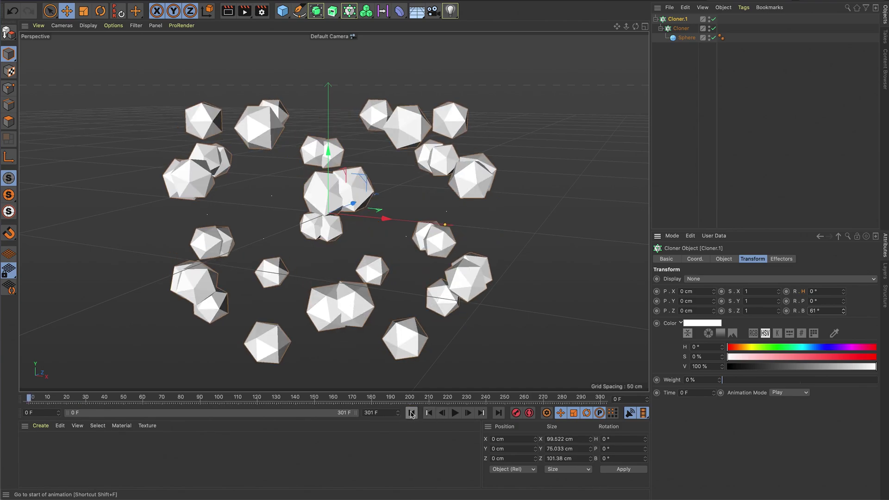
double_click(808, 310)
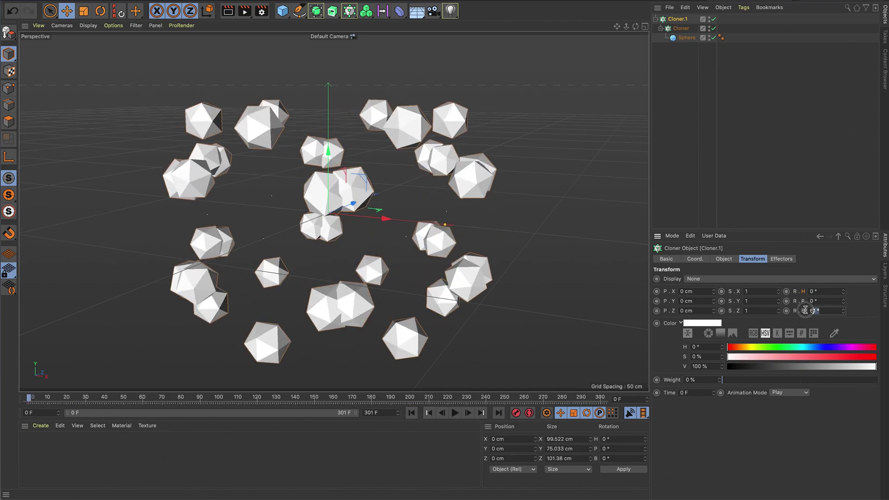
text(0)
key(Return)
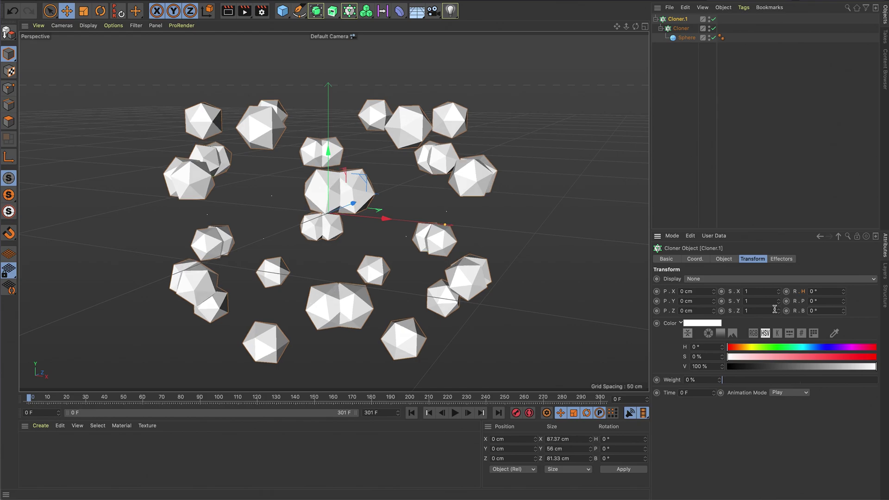
click(787, 310)
click(787, 311)
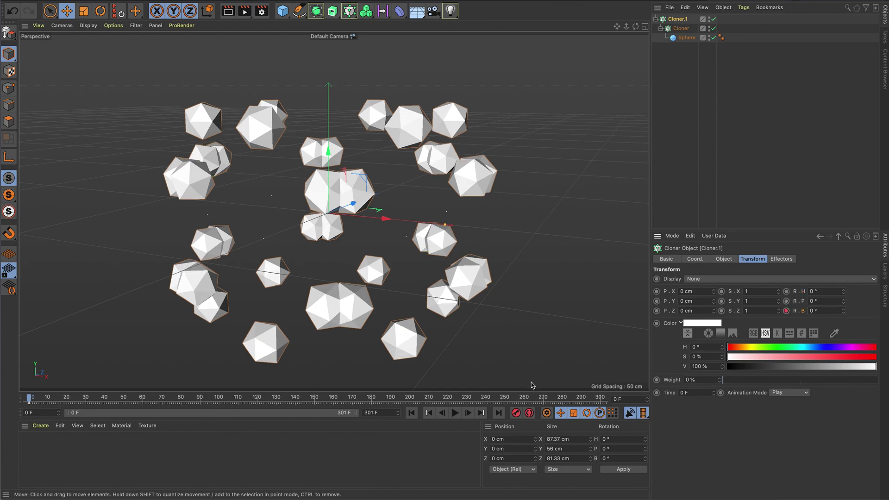
click(787, 291)
Keyframe the second Cloner's bank at 360° and heading at -360° on frame 301, and scrub back to check the motion
drag(235, 402, 681, 401)
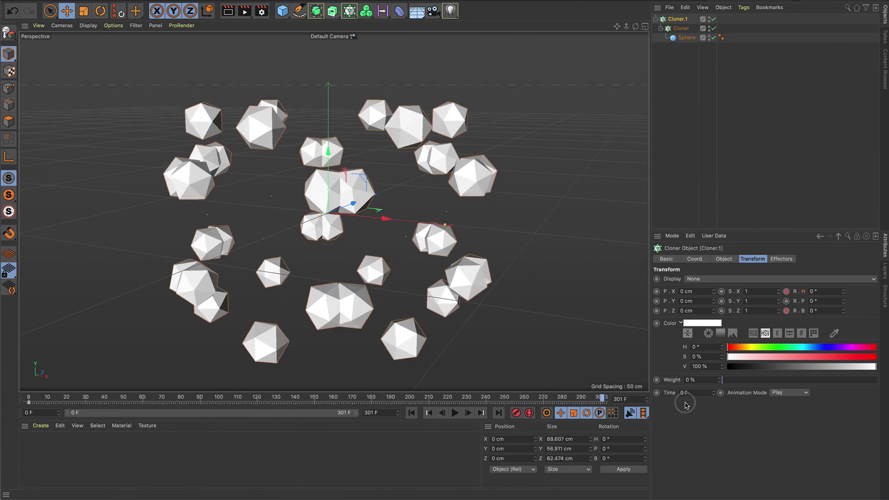
double_click(815, 310)
key(Return)
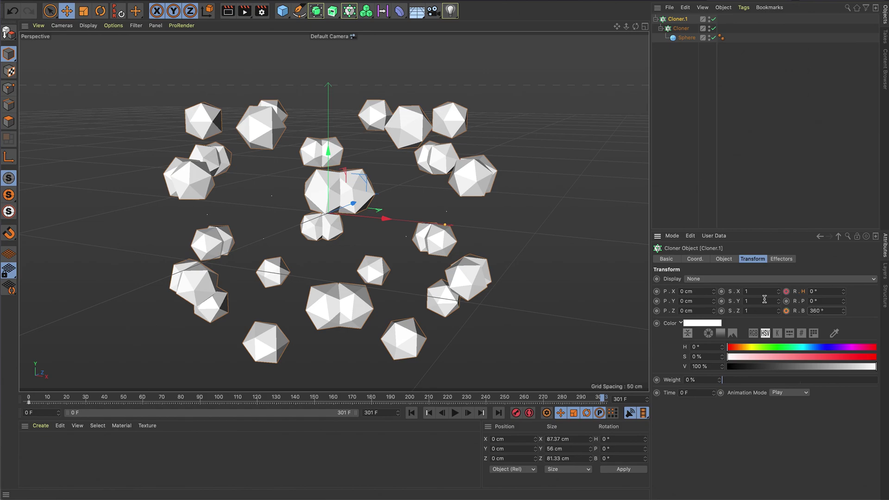
click(786, 311)
double_click(819, 291)
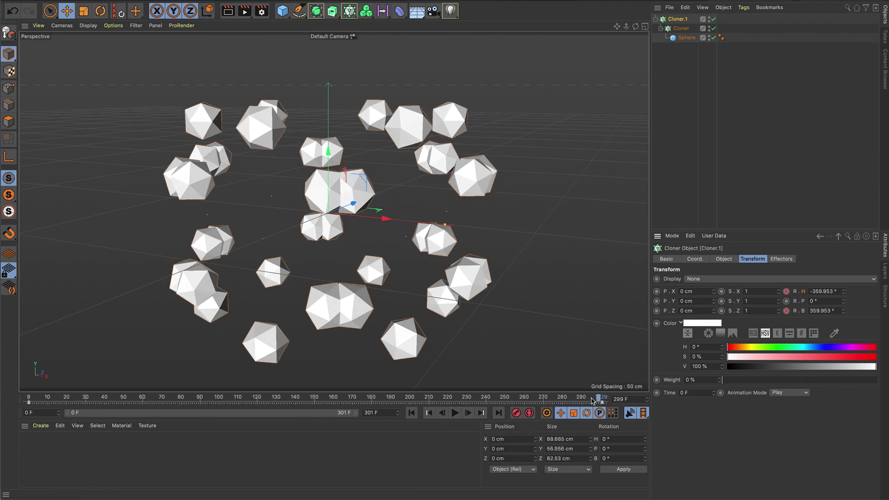
drag(603, 400, 414, 400)
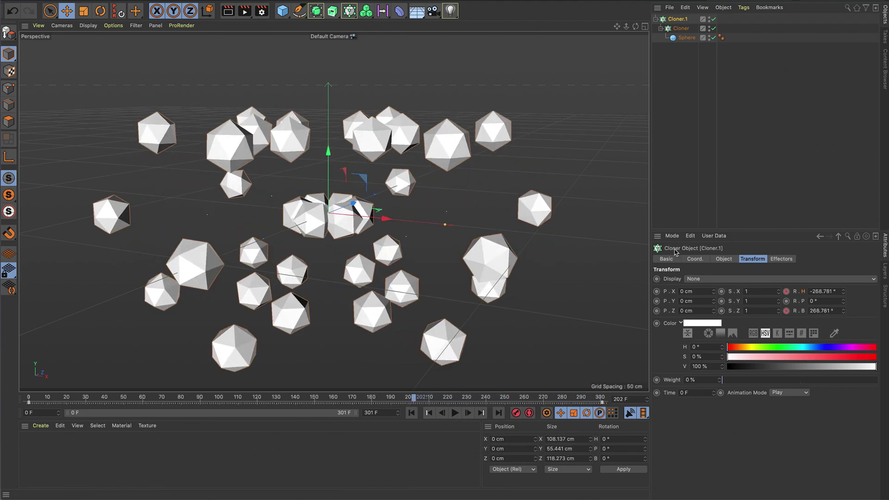
Add a third Cloner as parent of the two nested Cloners and set its mode to Radial
click(679, 107)
mouse_move(367, 11)
mouse_down()
mouse_move(368, 43)
mouse_move(371, 23)
mouse_up()
drag(683, 30, 676, 20)
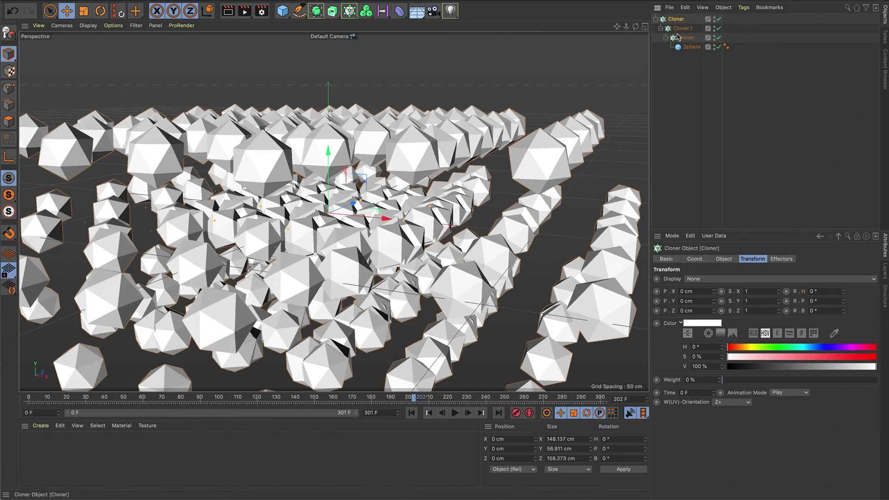
click(724, 259)
click(727, 279)
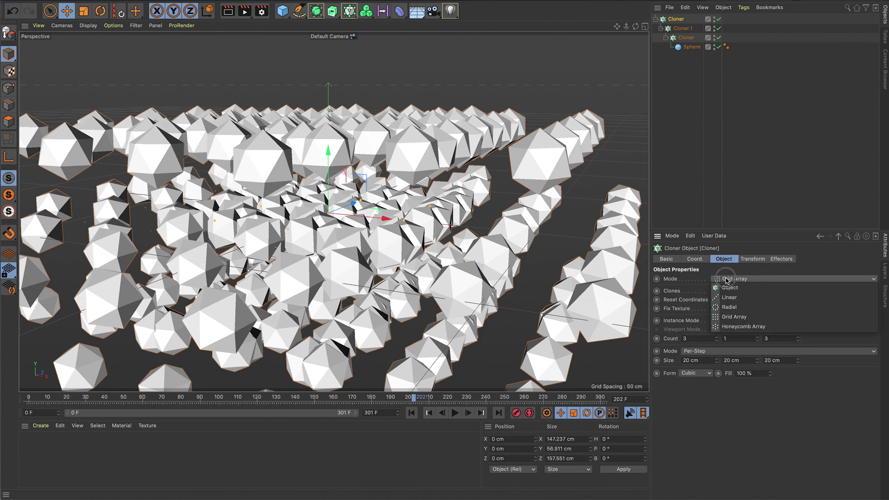
click(735, 307)
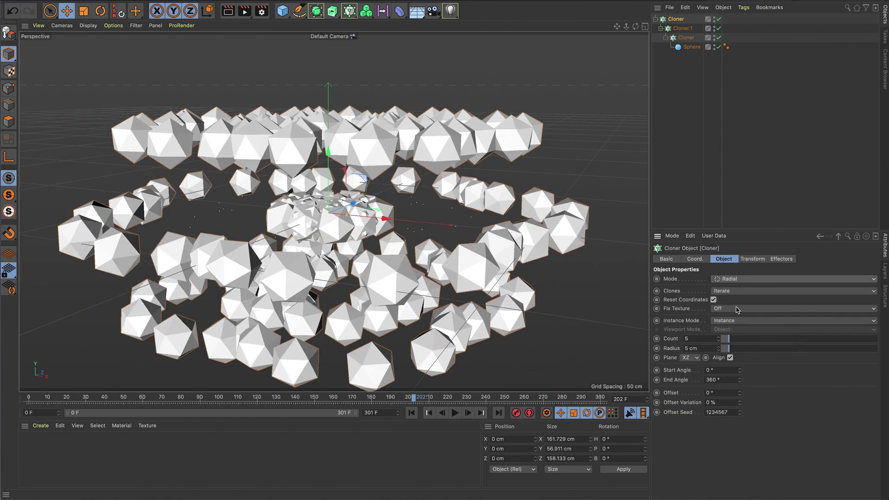
Give the outermost Cloner a count of 6, a radius of 10 cm and the XY plane
double_click(713, 342)
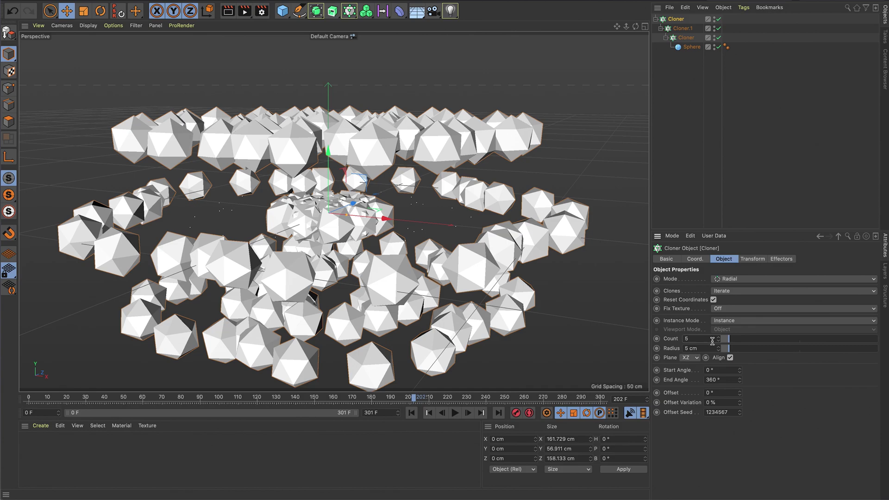
text(6)
key(Return)
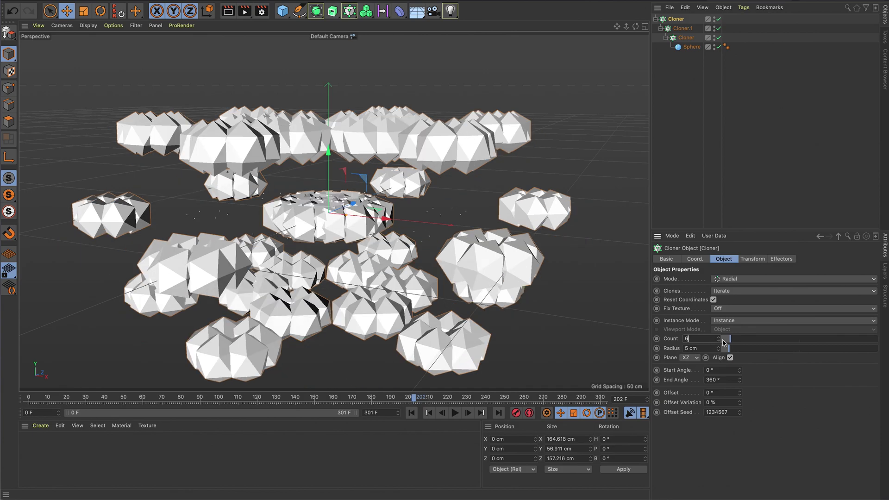
drag(718, 349, 719, 345)
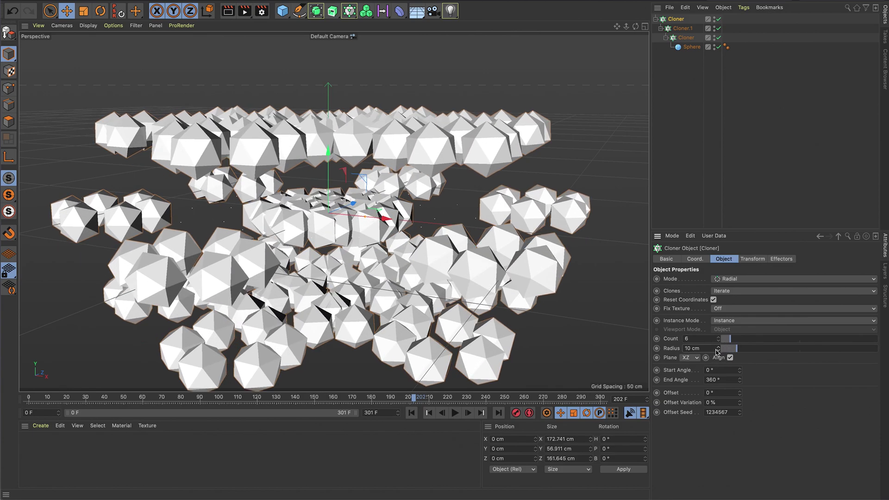
click(685, 358)
click(691, 369)
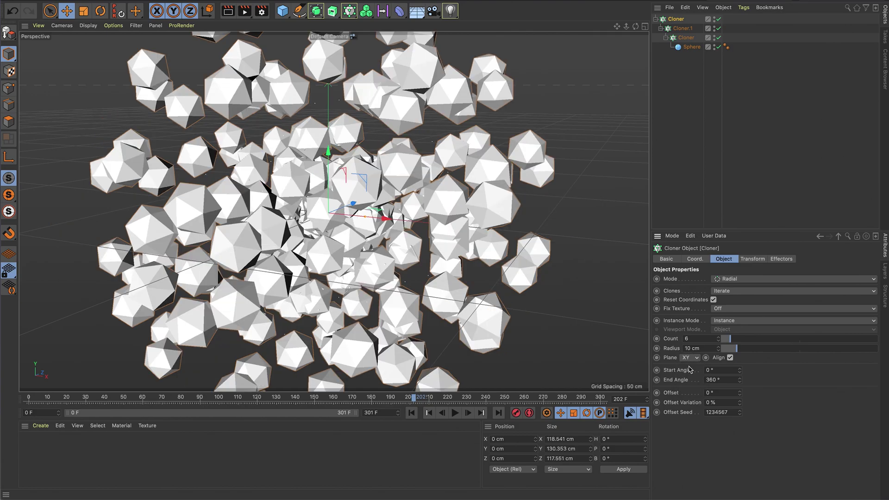
Set the outermost Cloner's radius to -14 cm and keyframe it at frames 0 and 301
mouse_move(473, 169)
alt+mouse_down()
mouse_move(348, 213)
mouse_move(378, 203)
alt+mouse_up()
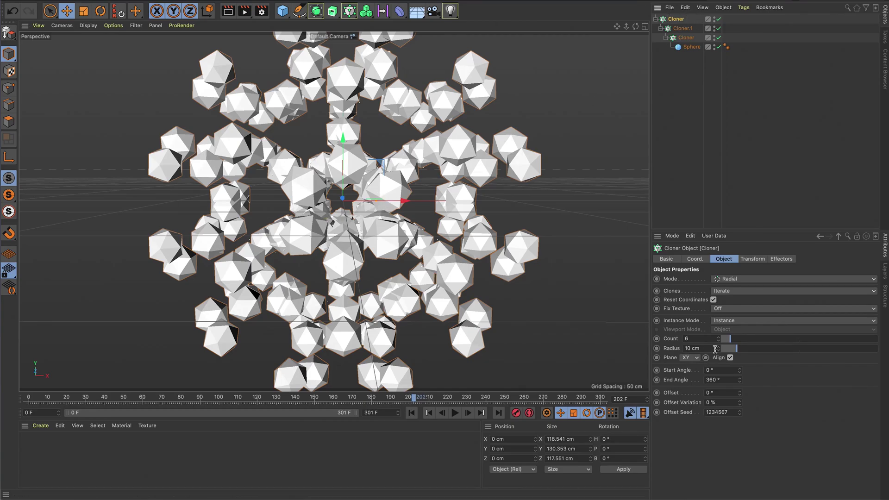
mouse_move(718, 348)
mouse_down()
mouse_move(725, 345)
mouse_move(719, 362)
mouse_up()
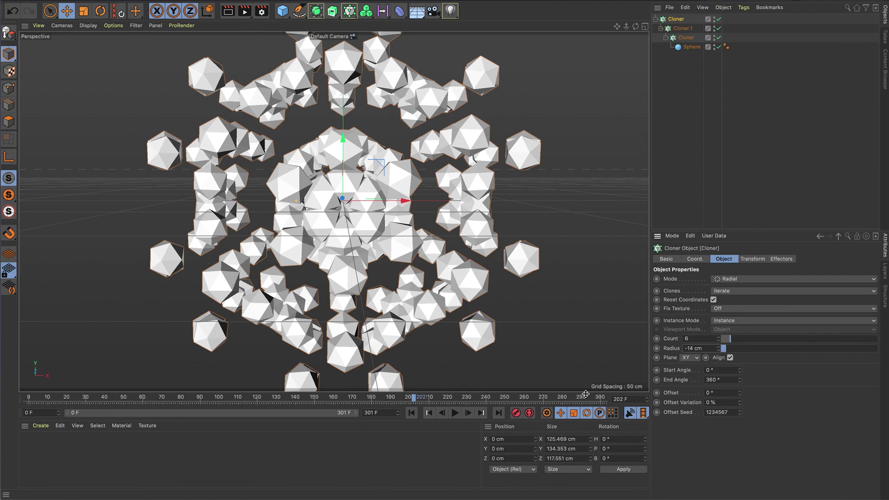
click(411, 413)
click(657, 348)
drag(552, 399, 602, 399)
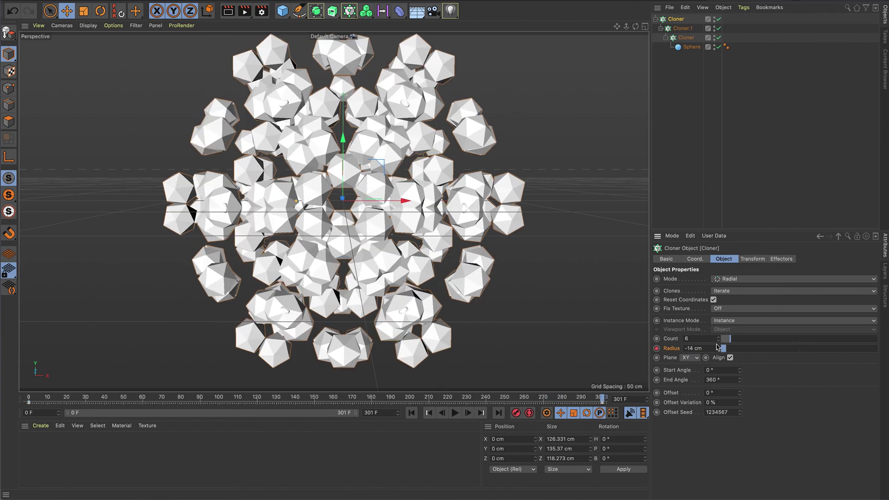
Keyframe the outermost Cloner's radius at 37 cm on frame 170, and play the animation from the start to check it
drag(325, 399, 353, 399)
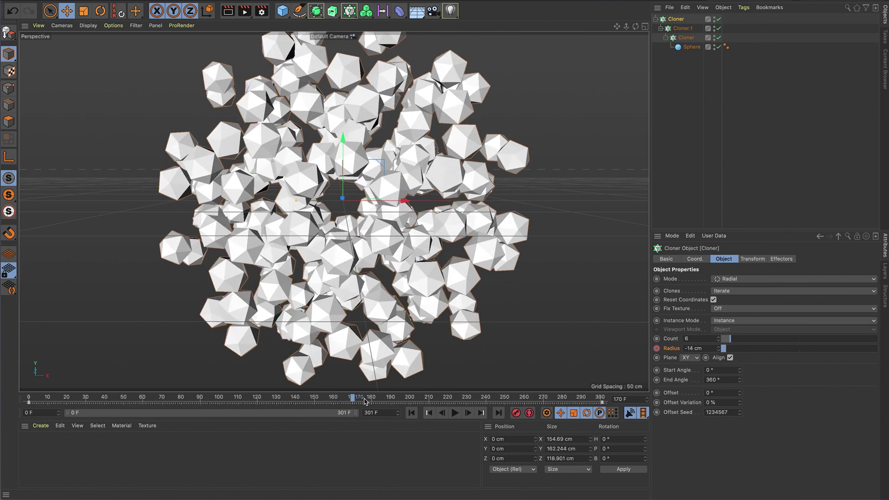
mouse_move(719, 352)
mouse_down()
mouse_move(778, 352)
mouse_move(717, 349)
mouse_up()
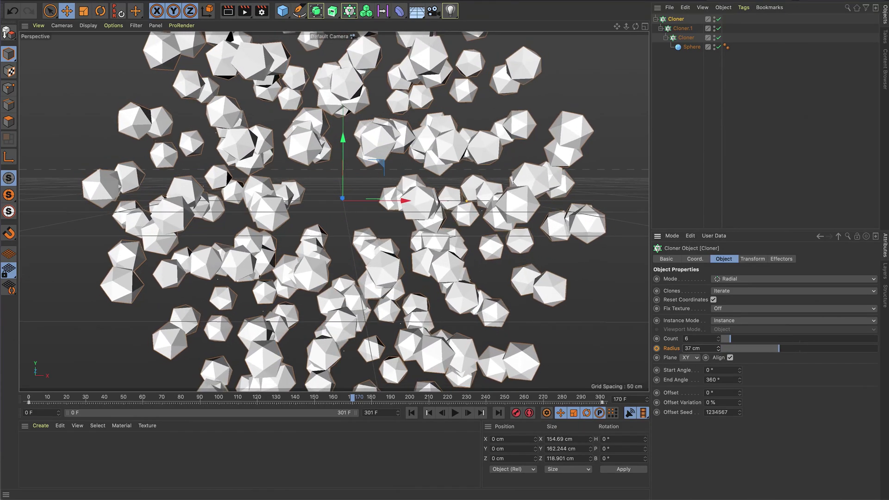
click(657, 348)
click(426, 413)
click(455, 413)
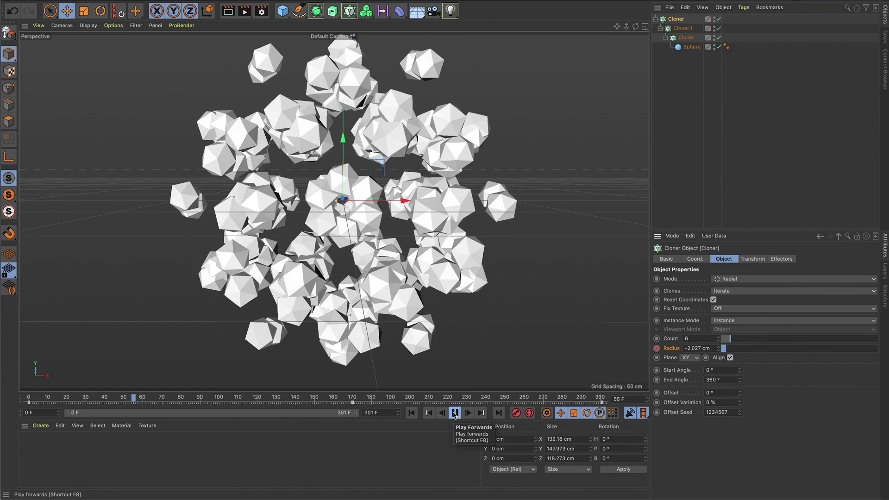
click(454, 413)
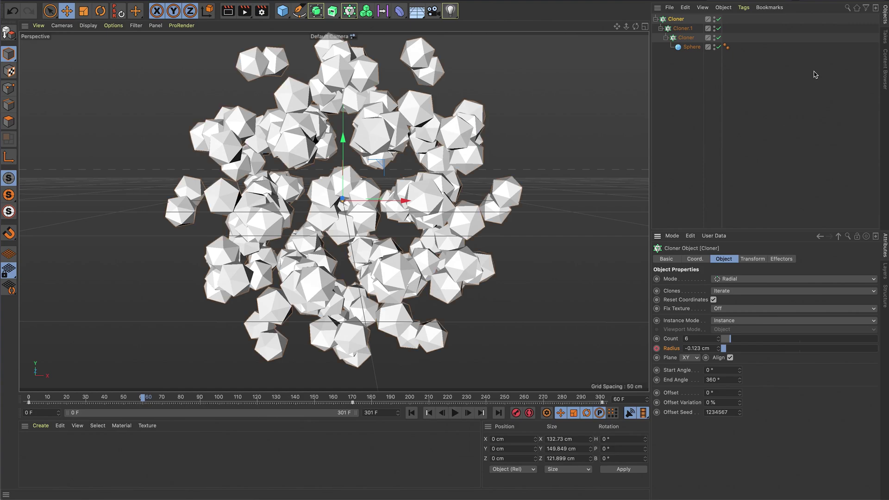
Set the radius of the icosahedron Sphere to 6 cm
click(691, 47)
click(728, 282)
key(Up)
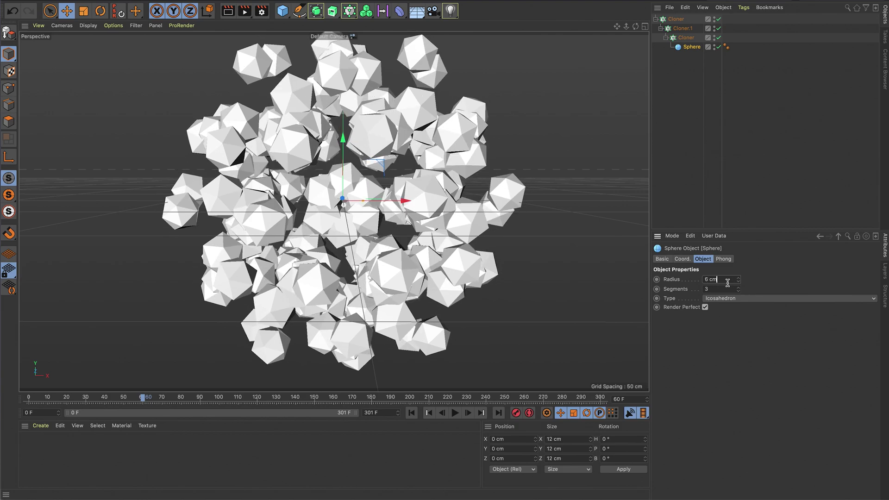
Create a new material and apply it to the Sphere
click(285, 445)
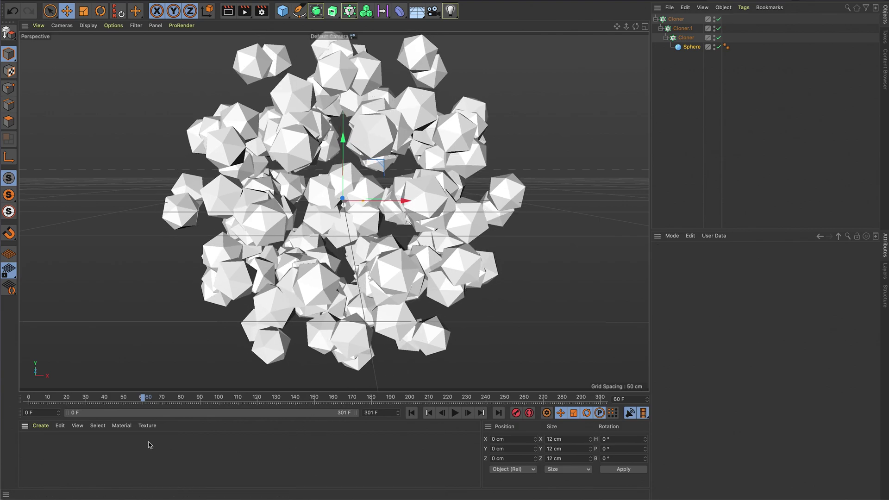
click(41, 426)
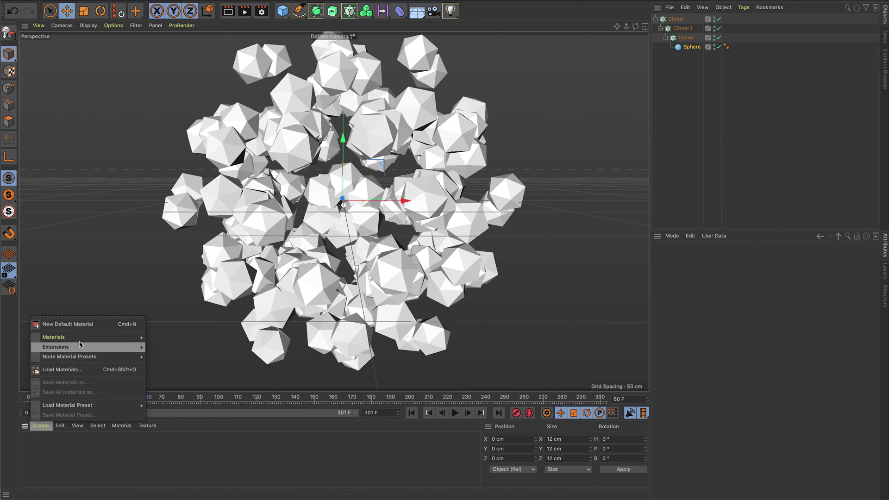
mouse_move(85, 338)
click(166, 349)
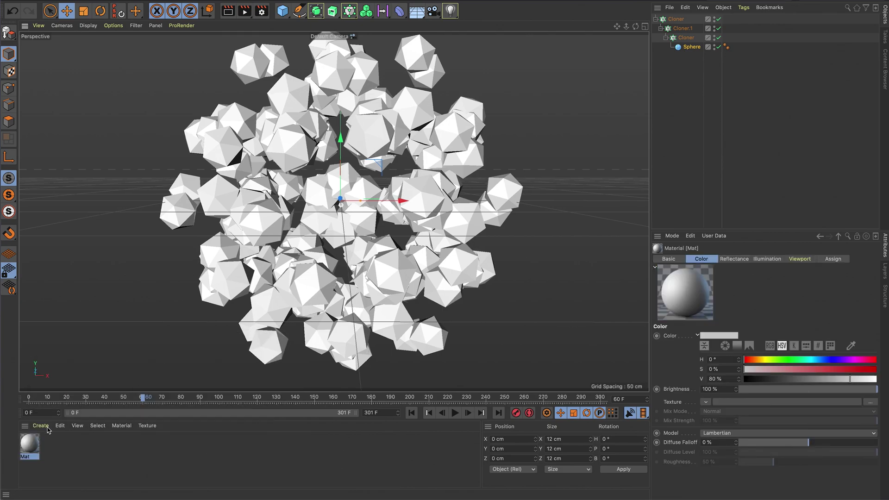
mouse_move(31, 445)
mouse_down()
mouse_move(673, 105)
mouse_move(697, 48)
mouse_up()
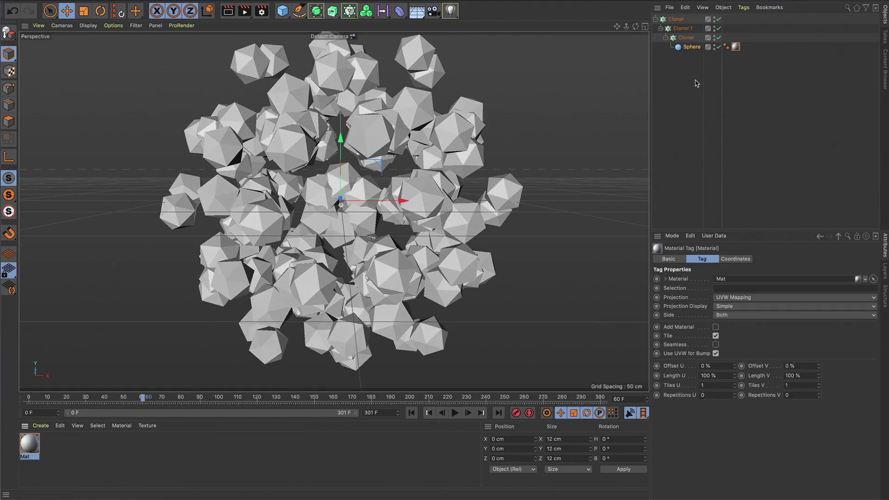
Clear the selection and scrub the animation to frame 115 to review the motion
click(752, 80)
click(690, 48)
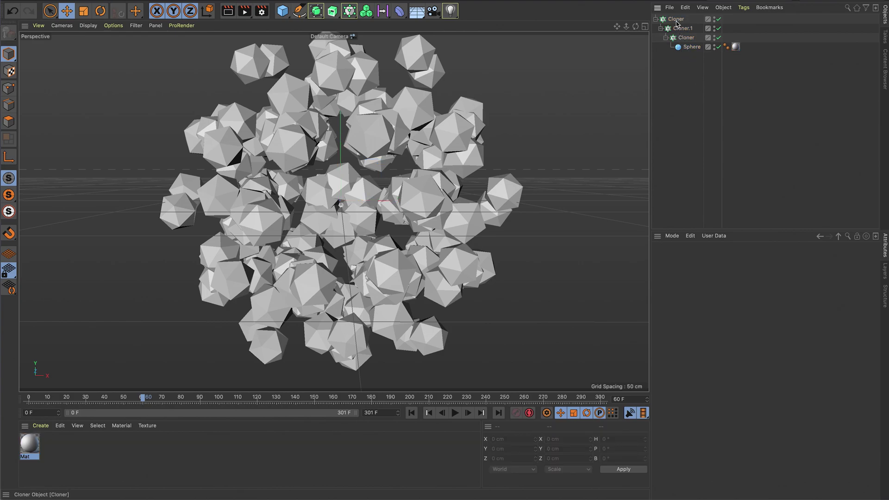
click(686, 132)
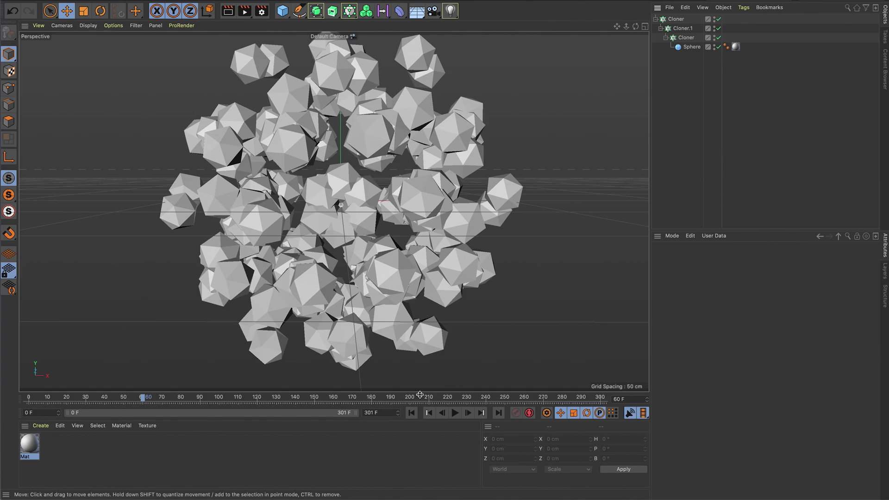
drag(410, 398, 253, 401)
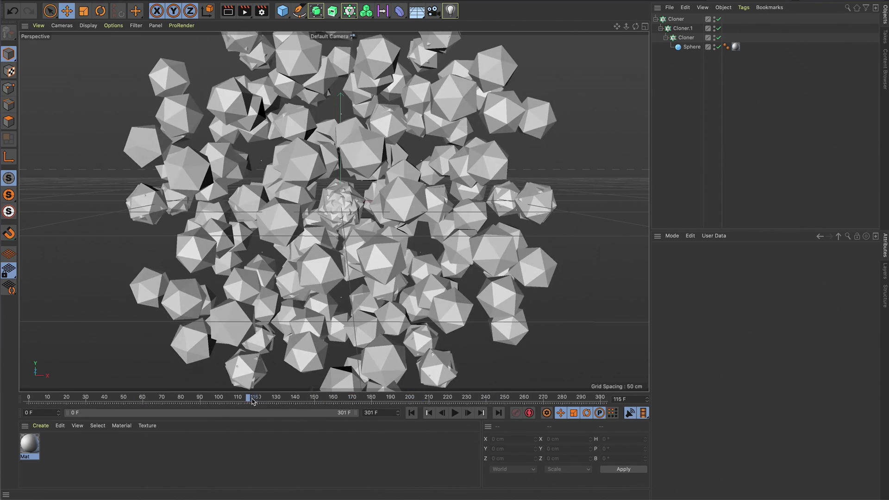
Open the Timeline for the outermost Cloner and expand its hierarchy down to the nested Cloners' tracks
click(676, 19)
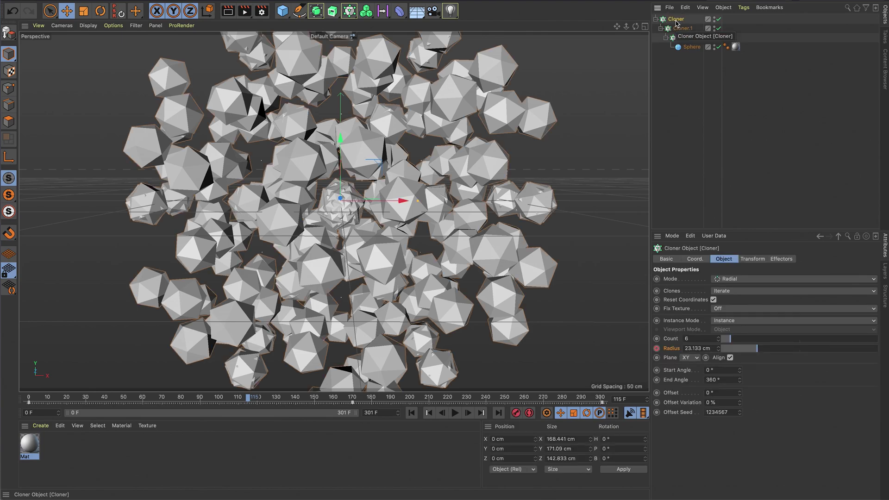
key(shift+F3)
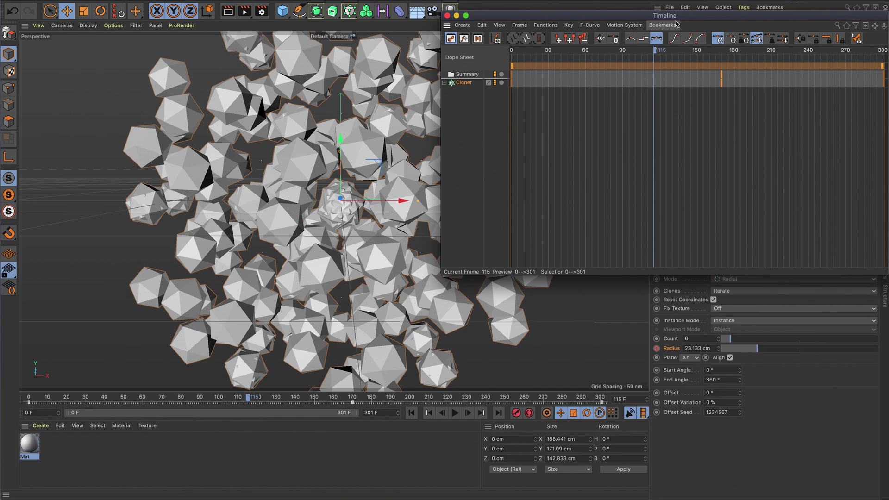
drag(606, 17, 330, 153)
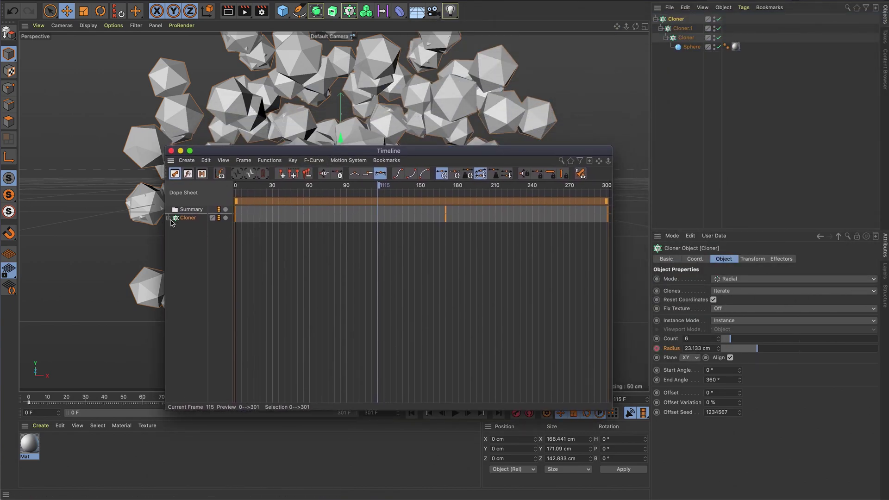
click(169, 218)
click(174, 235)
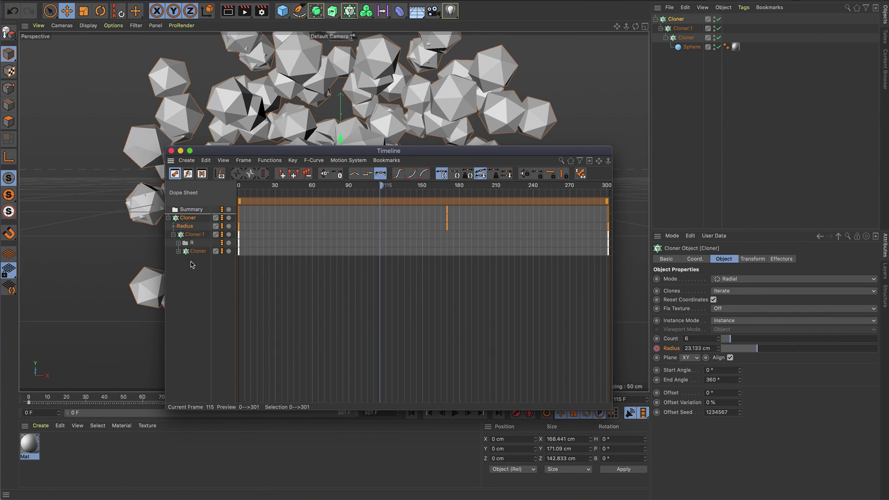
Select all keyframes of the outermost Cloner and its nested Cloners and set their interpolation to Linear
click(190, 219)
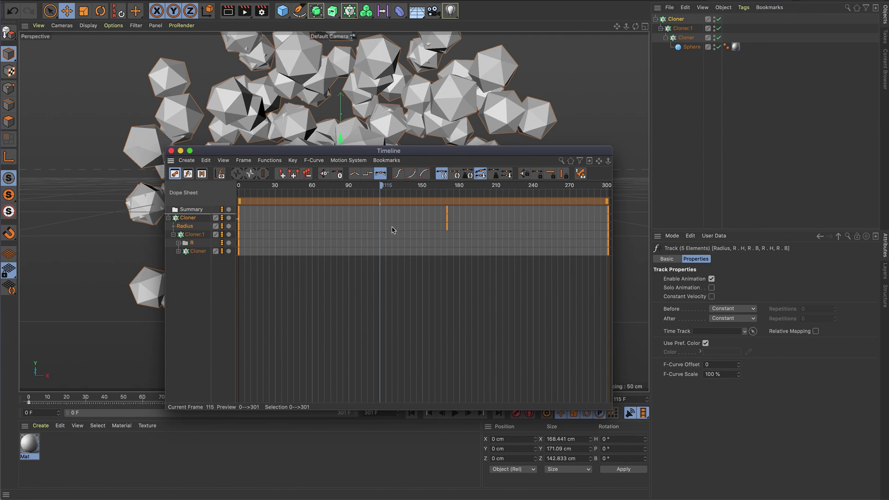
click(448, 209)
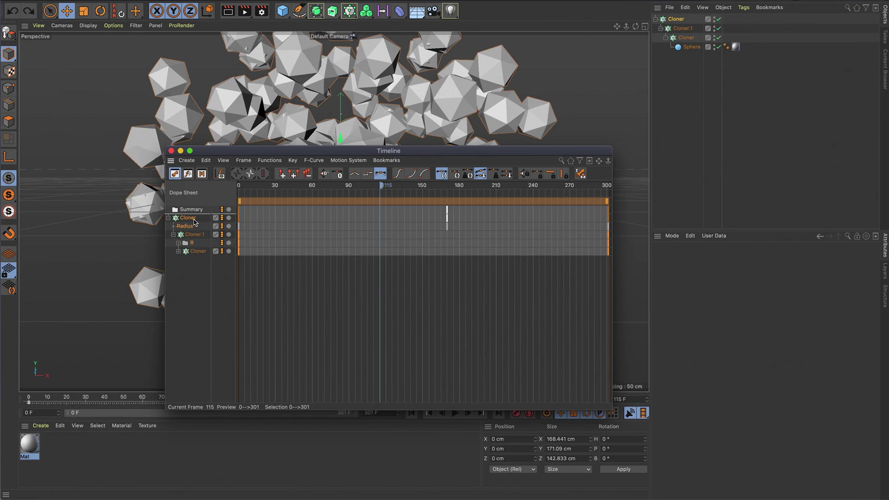
click(193, 221)
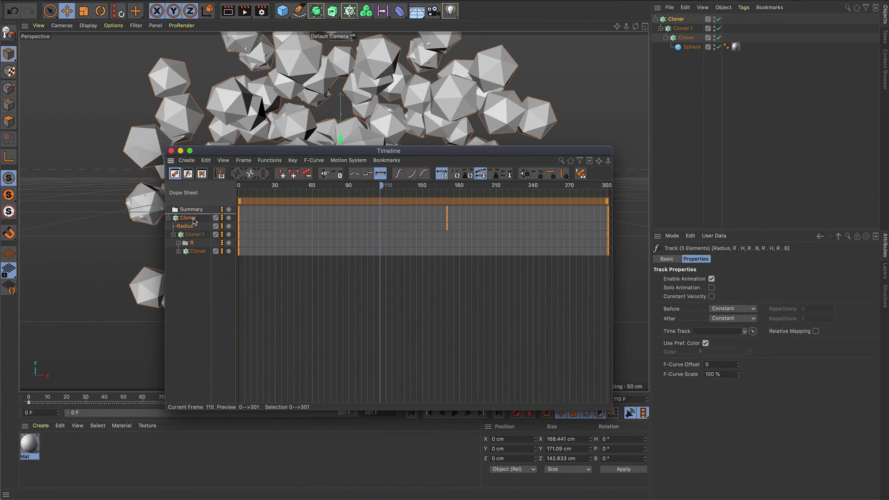
right_click(448, 228)
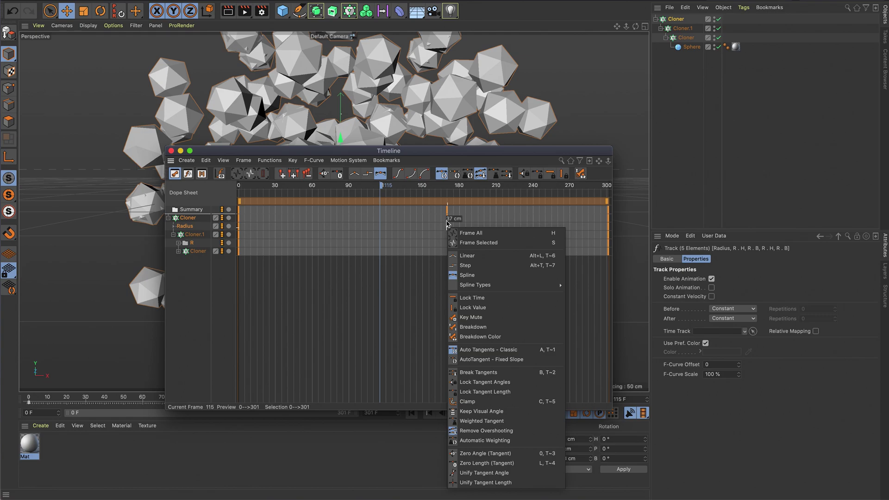
click(452, 152)
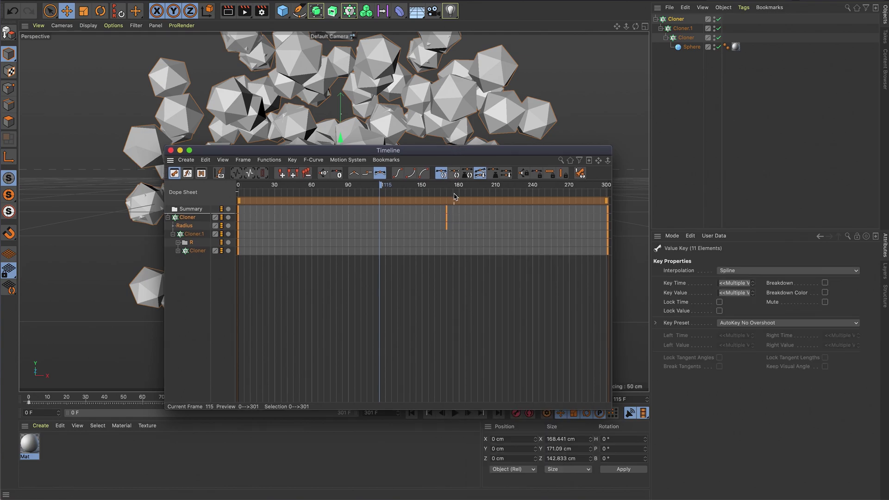
click(449, 229)
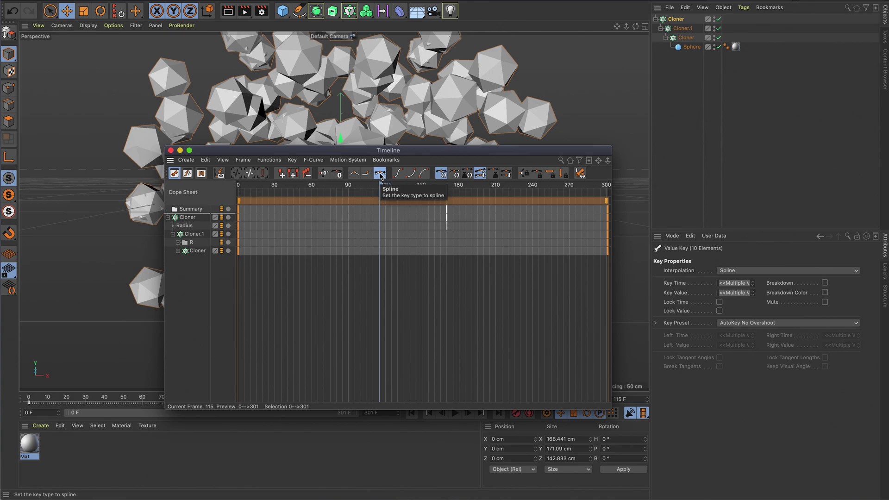
click(354, 175)
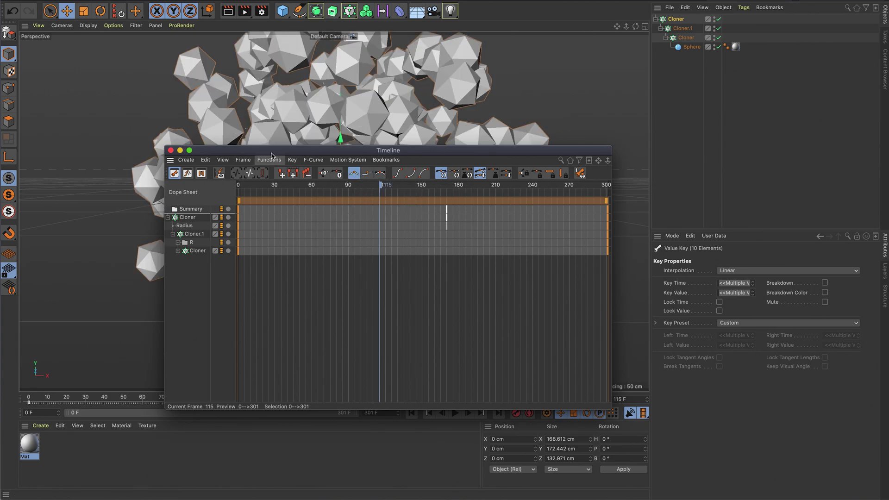
Close the Timeline, play the animation to check the linear motion, and inspect the pose at frame 301
drag(272, 154, 453, 187)
click(352, 183)
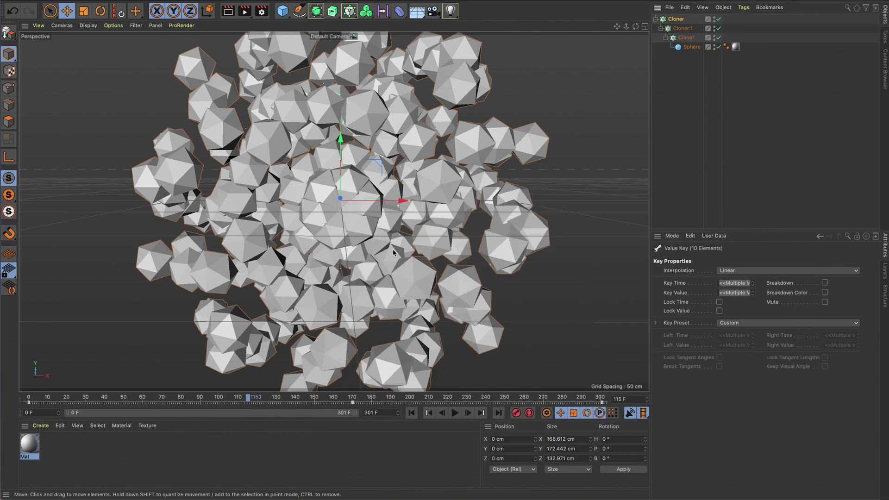
click(545, 400)
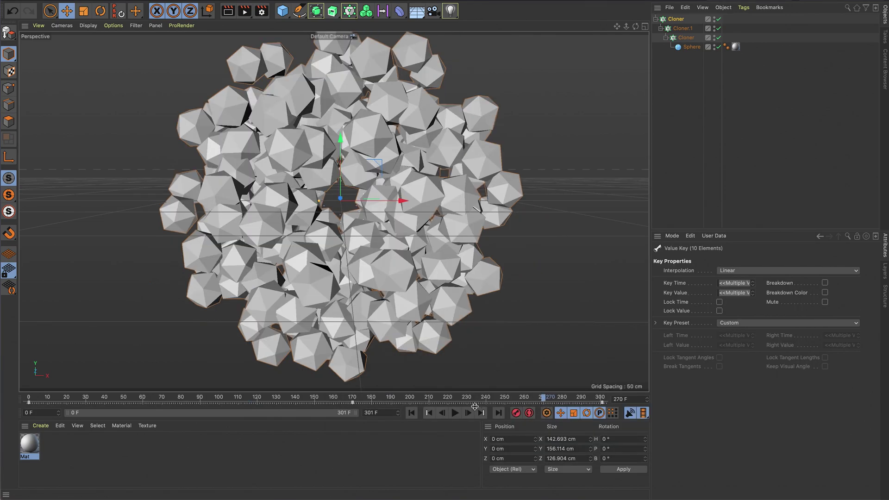
click(457, 413)
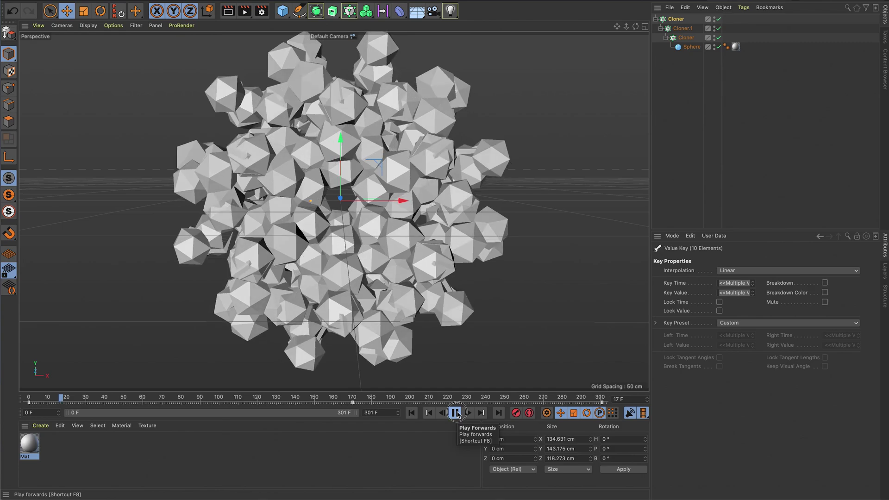
click(456, 413)
drag(598, 399, 603, 399)
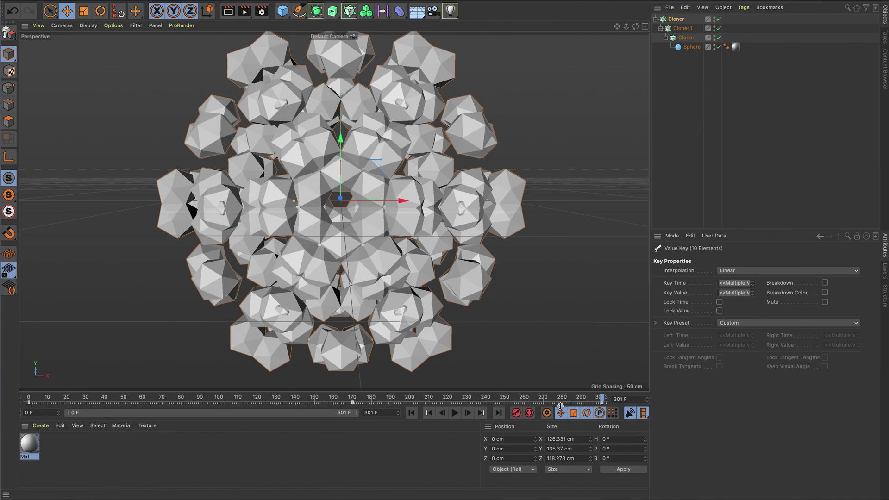
Set the project's end frame to 300 and check a frame near the end of the animation
click(371, 413)
text(300)
key(Return)
click(579, 399)
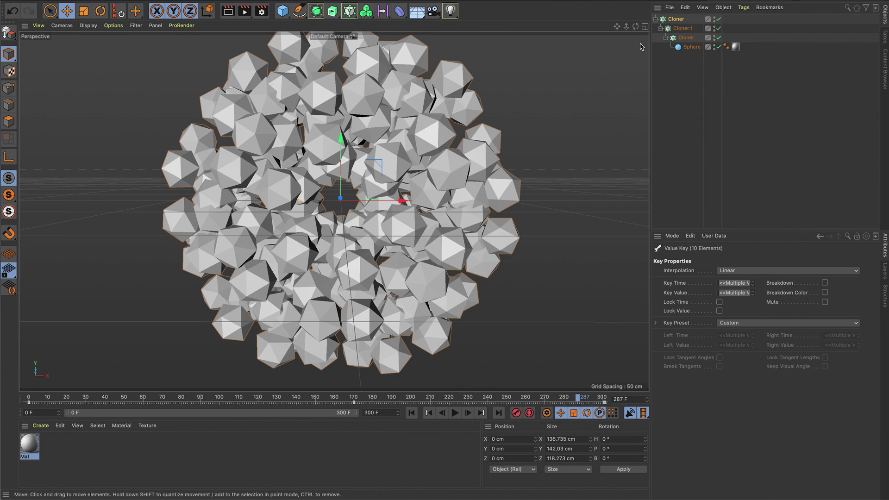
Bake the outermost Cloner as Alembic and delete the originals, saving the file into the Kaleidoscope folder on the Desktop
click(684, 79)
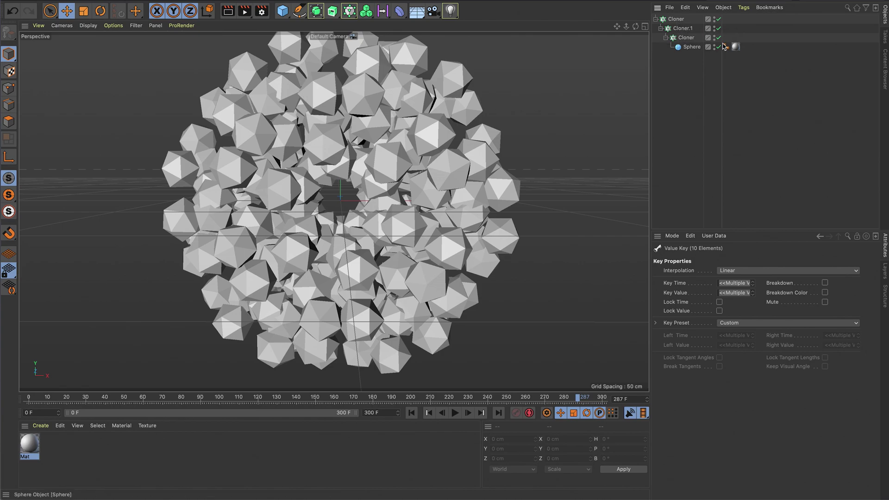
click(677, 20)
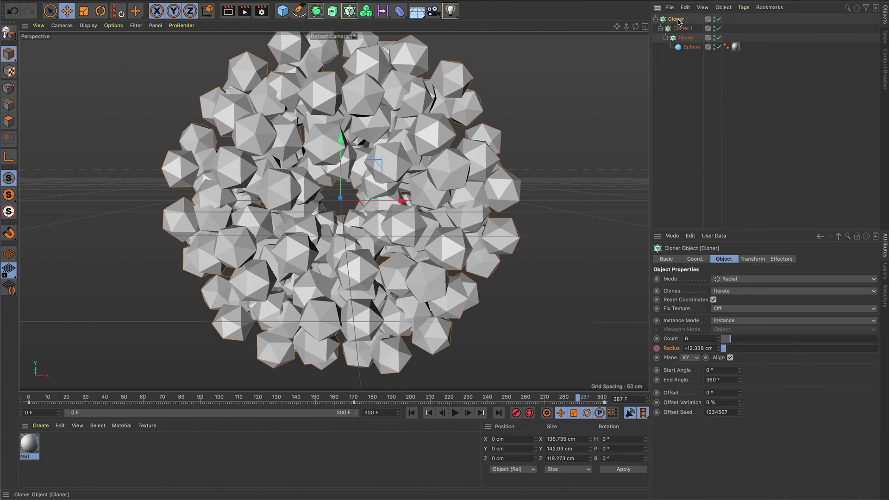
right_click(677, 20)
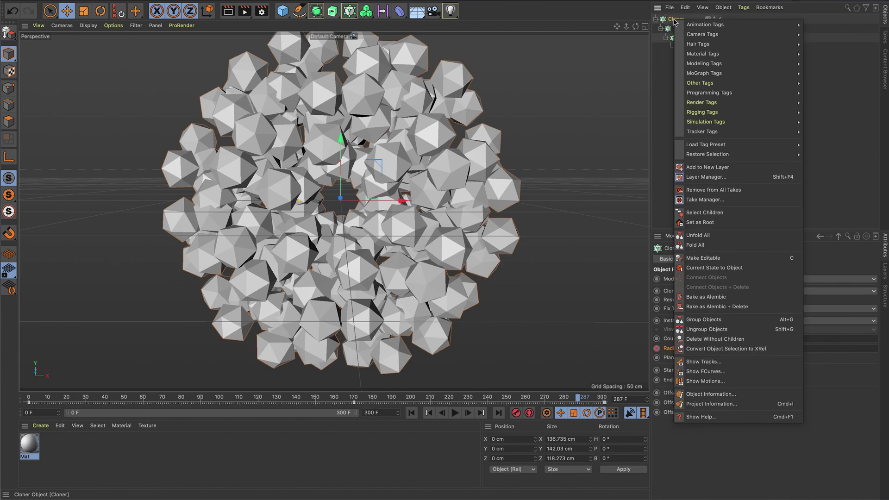
click(702, 309)
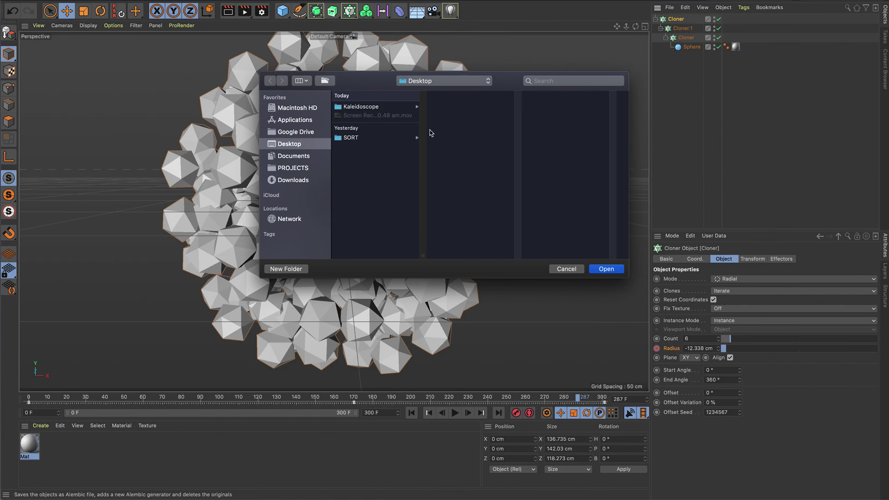
click(377, 107)
click(606, 269)
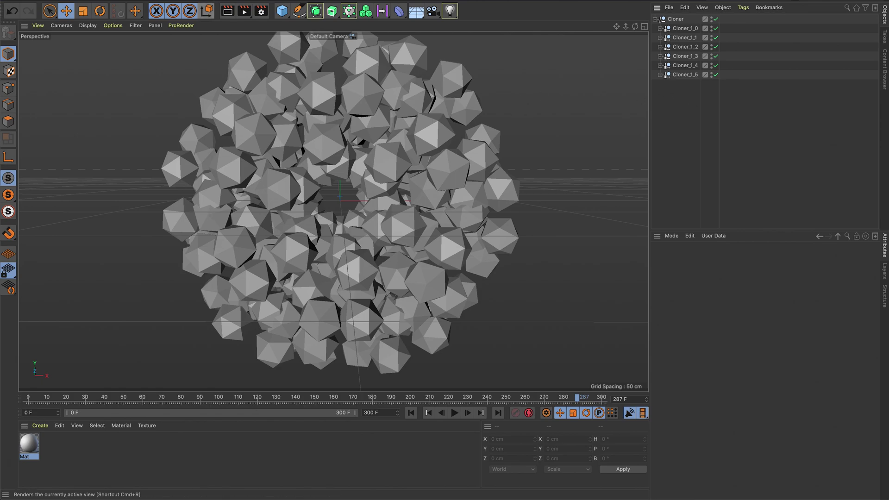
Export the scene as C4D.fbx into the Kaleidoscope folder, using FBX Version 7.7 (2019) with Tracks and Bake All Frames enabled
click(74, 1)
mouse_move(185, 179)
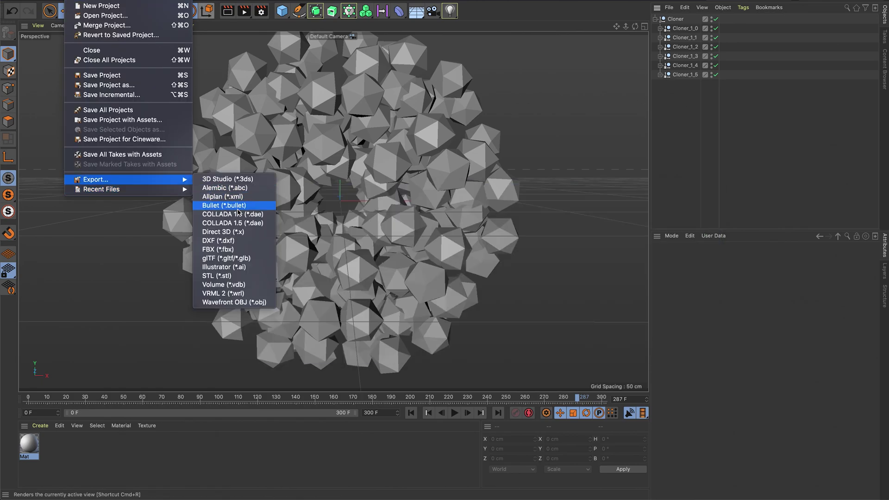
click(214, 250)
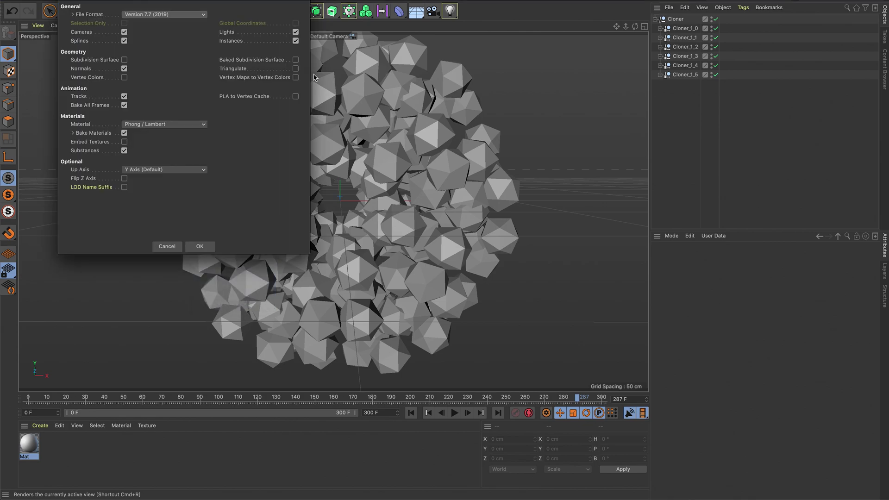
drag(113, 2, 302, 159)
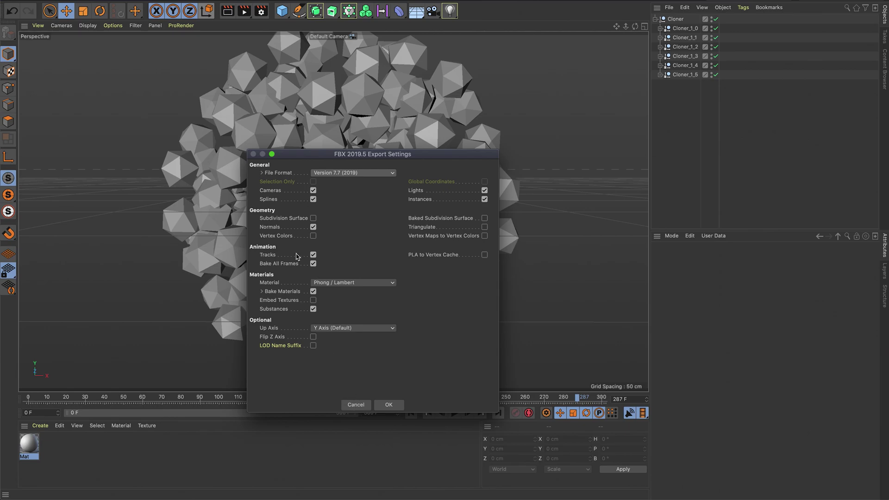
click(396, 409)
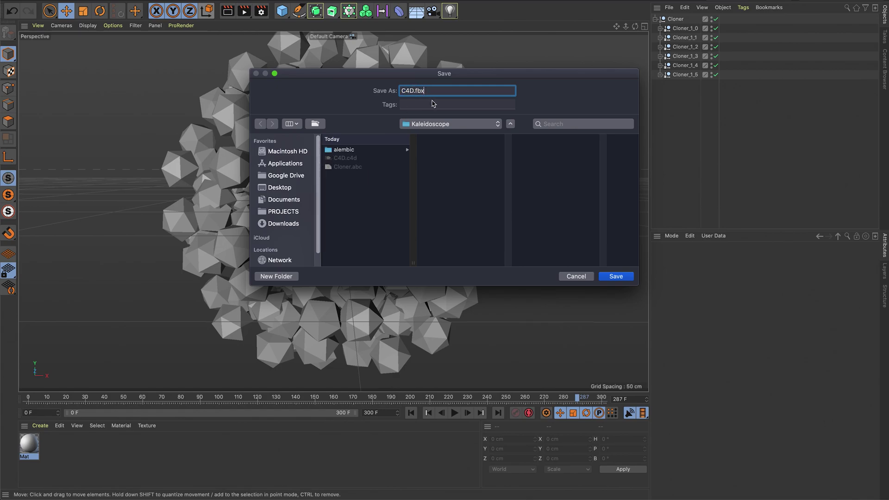
click(616, 277)
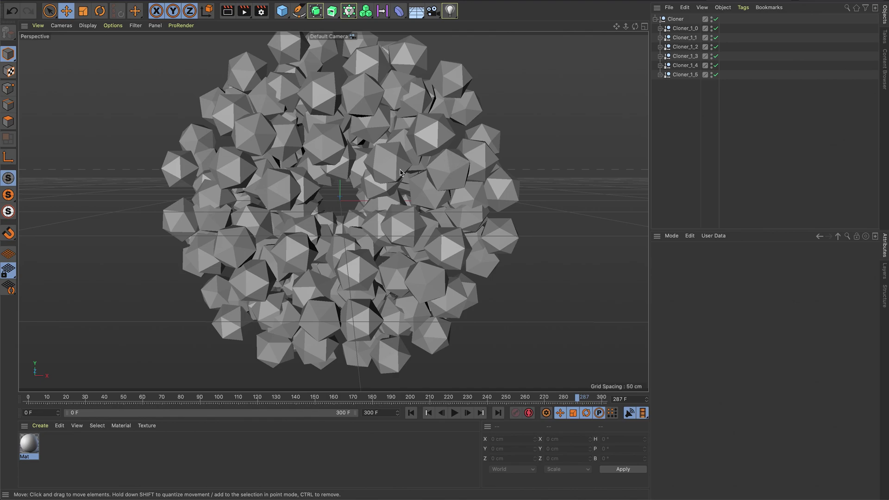
Switch to Spark AR Studio and enlarge the iPhone 8 preview window
key(super+Tab)
key(super+Tab)
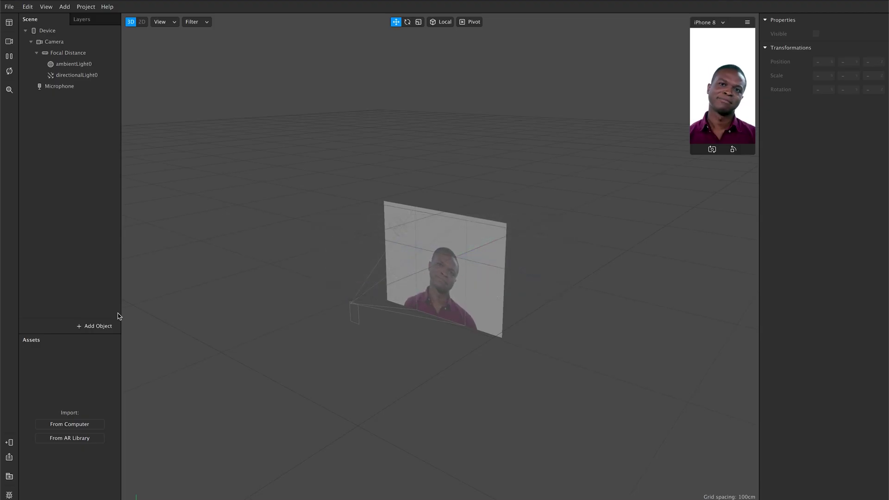
drag(690, 160, 602, 330)
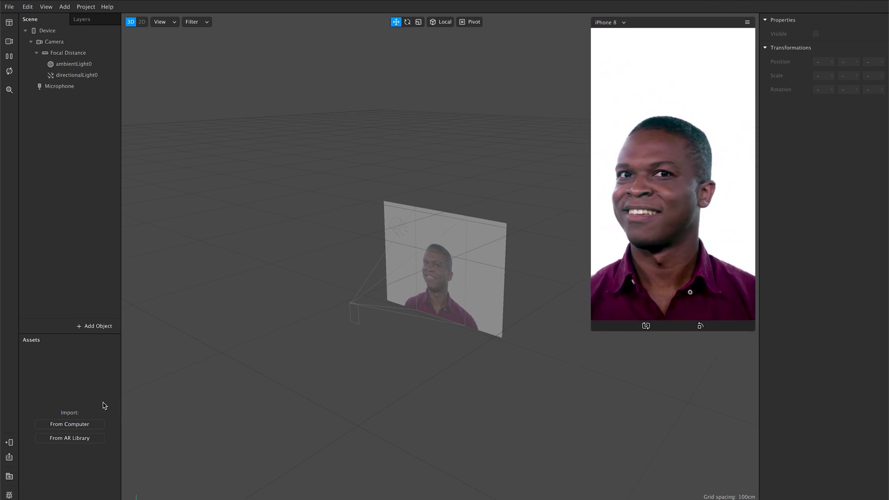
Import C4D.fbx from the Kaleidoscope folder on the computer into the project's assets
click(69, 425)
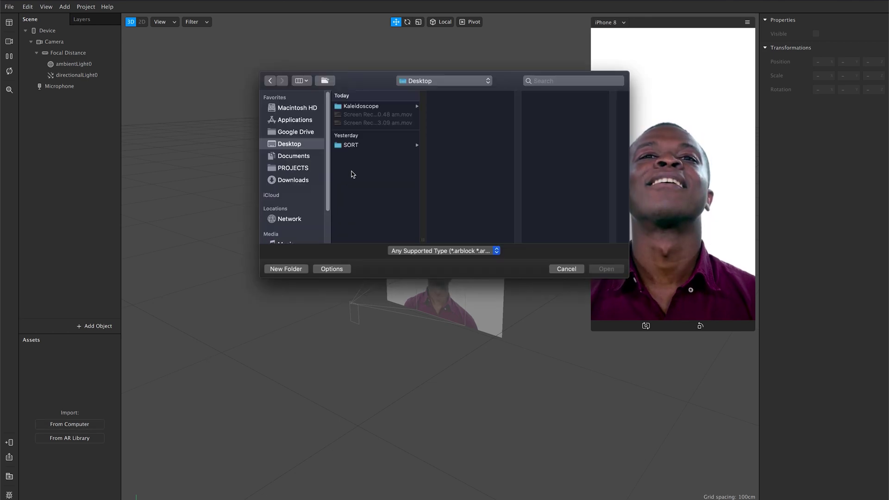
click(370, 106)
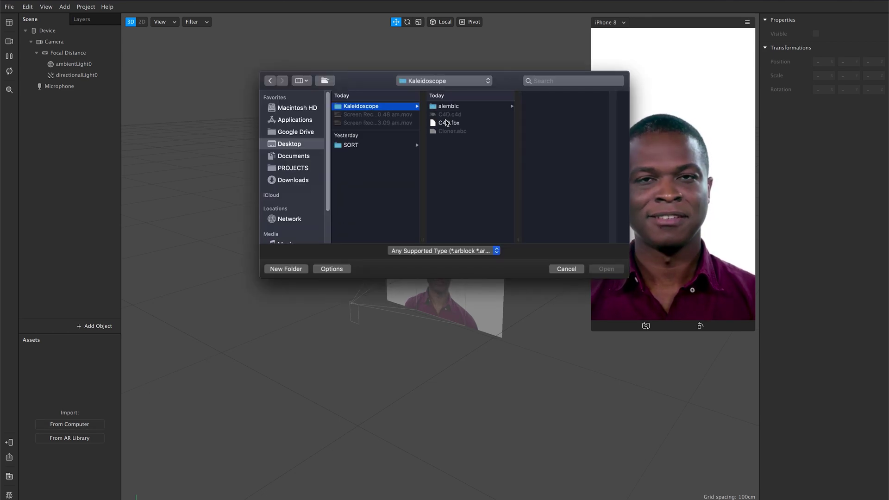
click(446, 123)
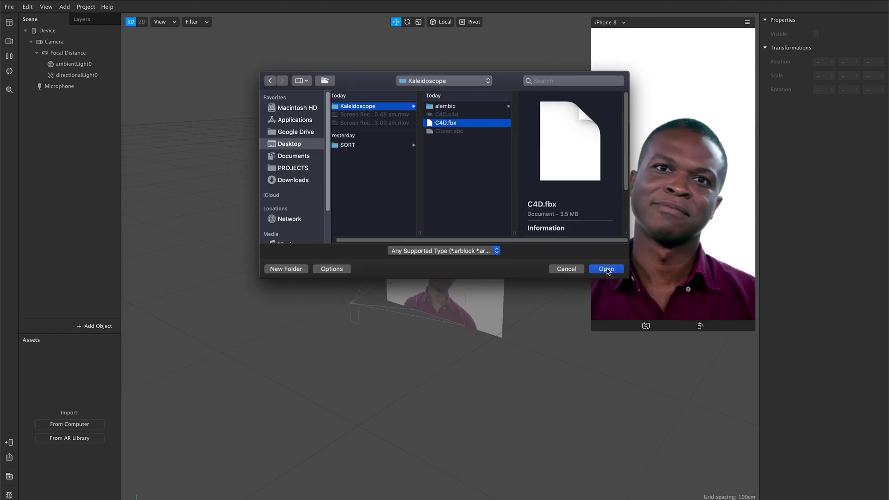
click(607, 269)
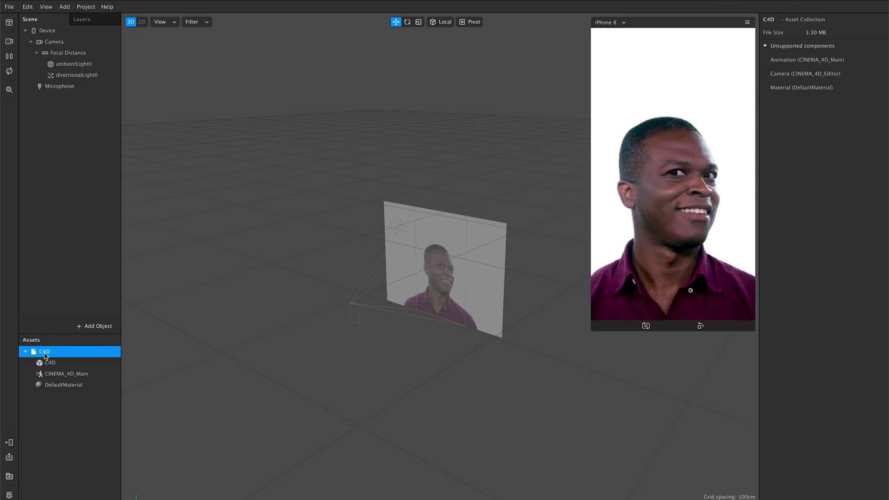
Add the imported C4D asset to the scene under Focal Distance and scale it uniformly to about 0.52
drag(45, 354, 84, 121)
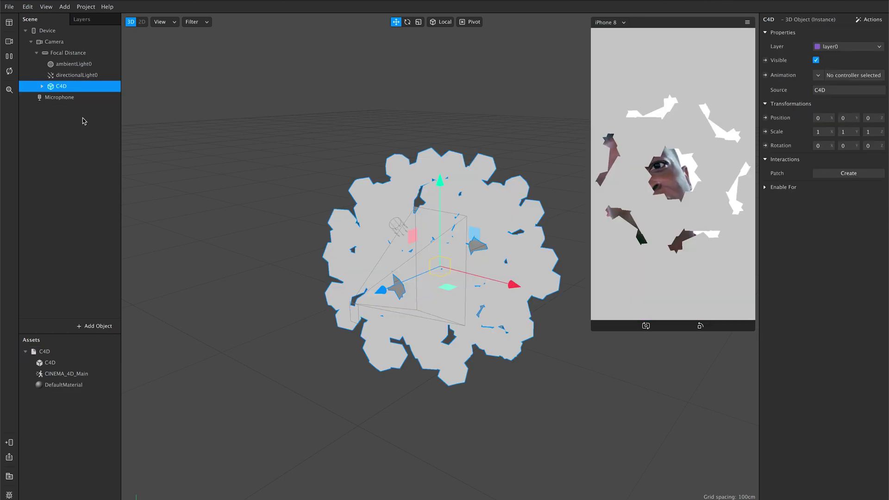
click(418, 21)
drag(440, 268, 426, 291)
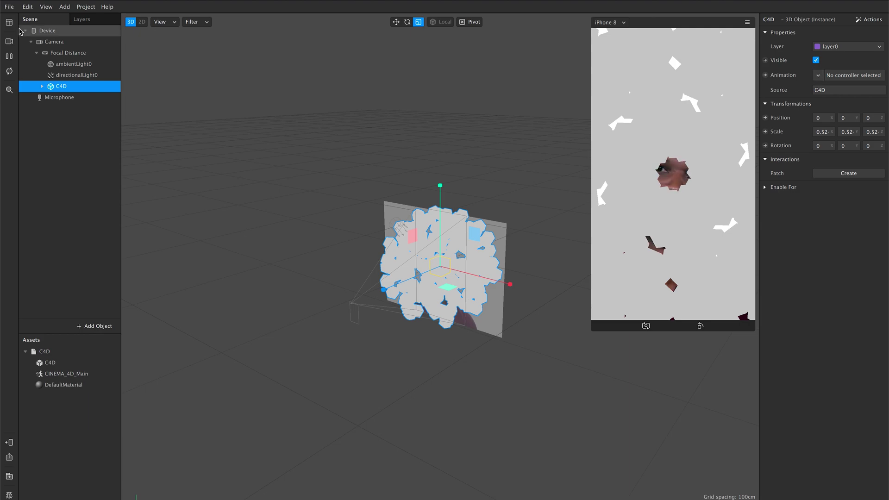
Assign a new animation playback controller to the C4D object
click(823, 76)
click(823, 103)
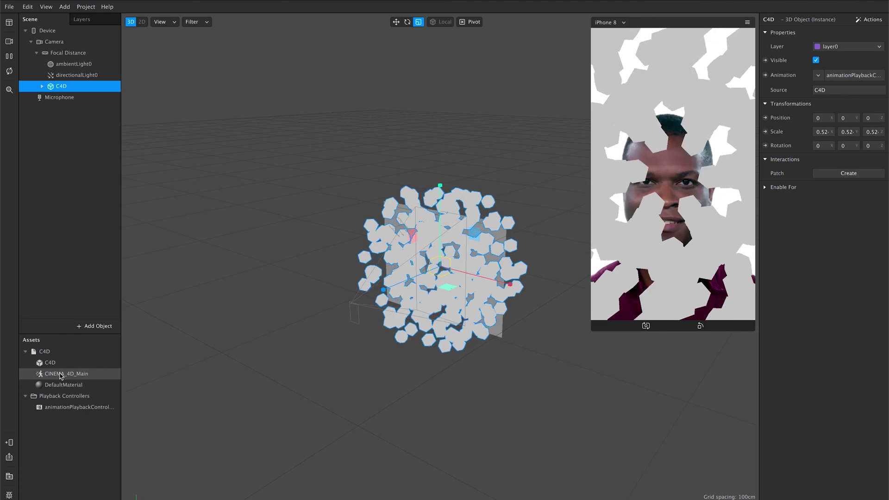
Change DefaultMaterial's shader type to Standard and enlarge the iPhone 8 preview window
click(58, 385)
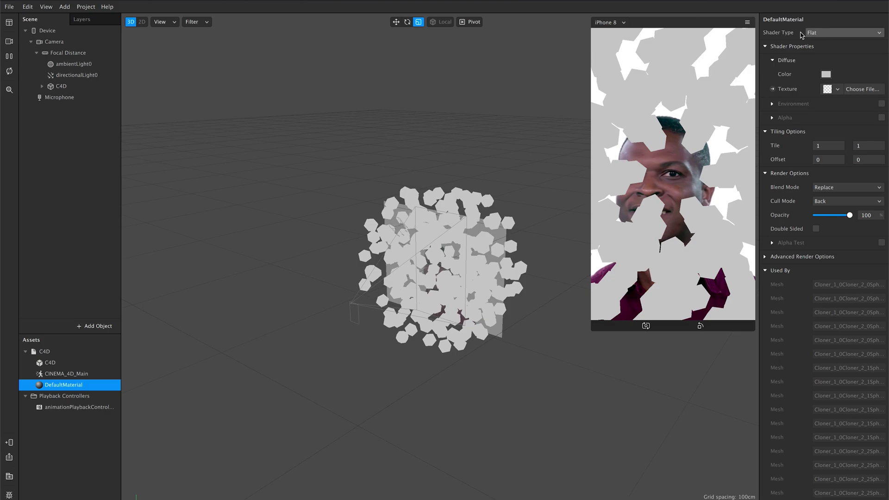
click(836, 33)
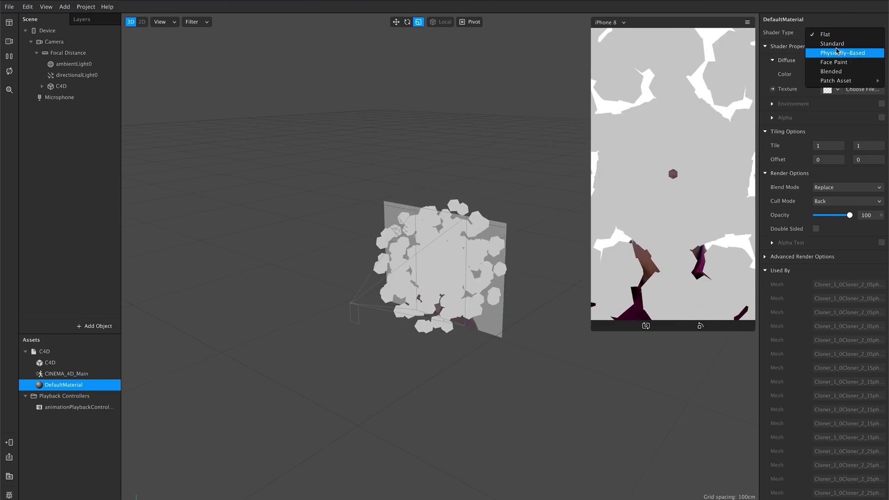
click(838, 46)
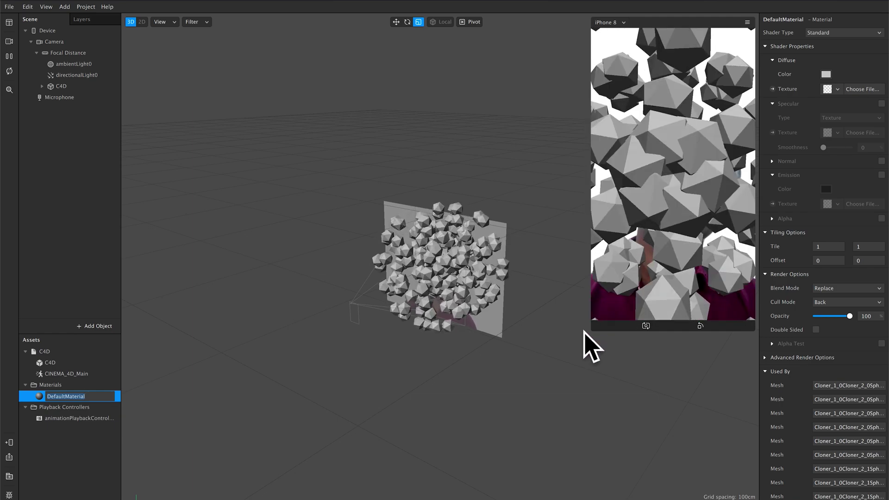
drag(592, 330, 578, 351)
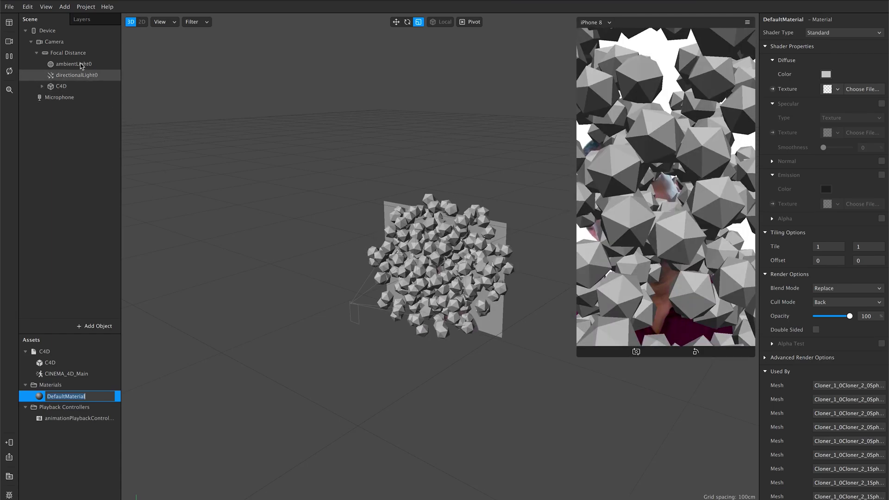
Pause the preview video and extract a texture from the Camera
click(54, 42)
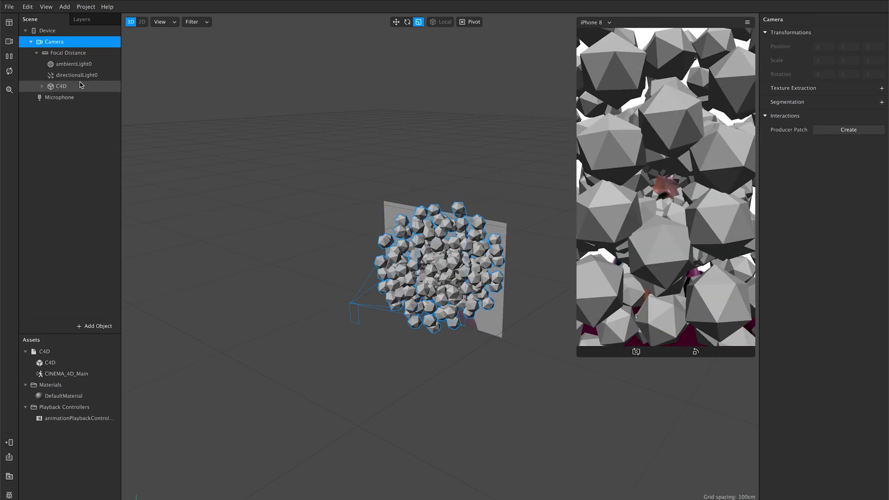
click(8, 56)
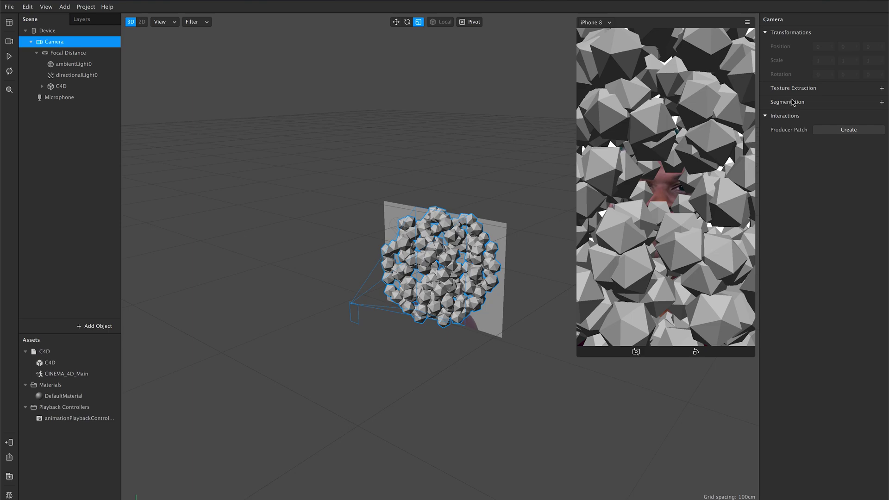
click(882, 89)
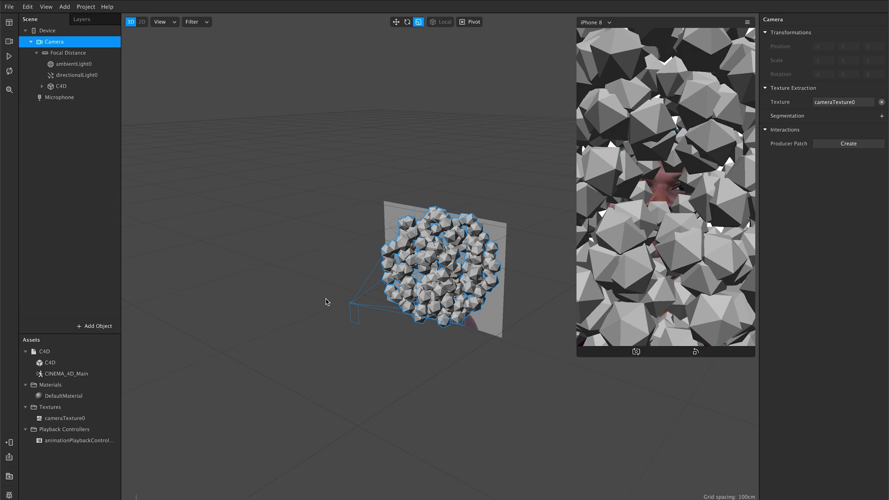
Apply cameraTexture0 as the diffuse texture of DefaultMaterial
click(59, 419)
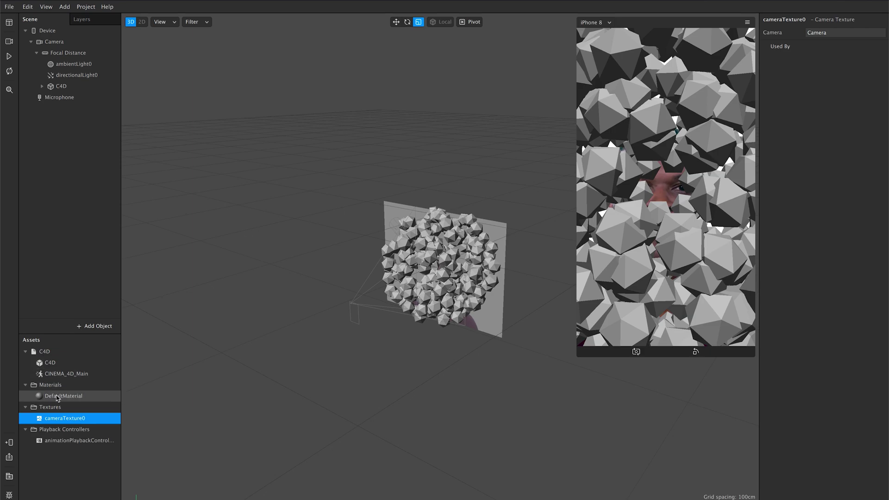
click(57, 397)
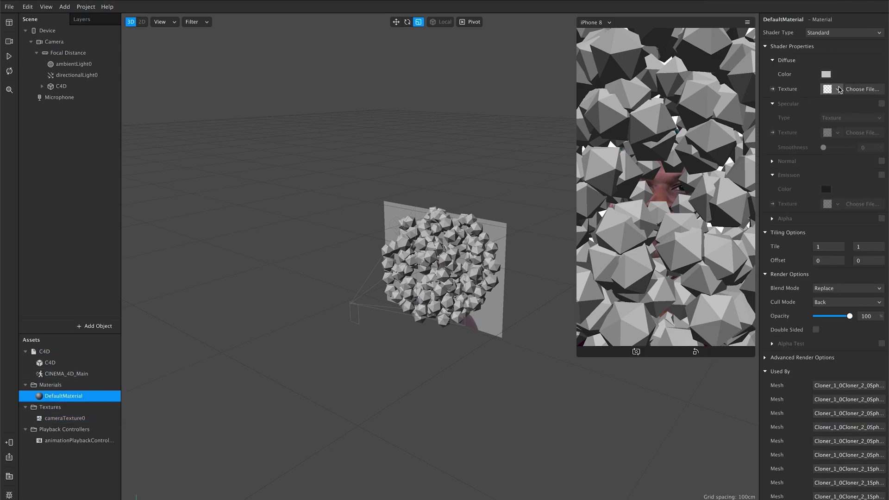
click(839, 89)
click(826, 105)
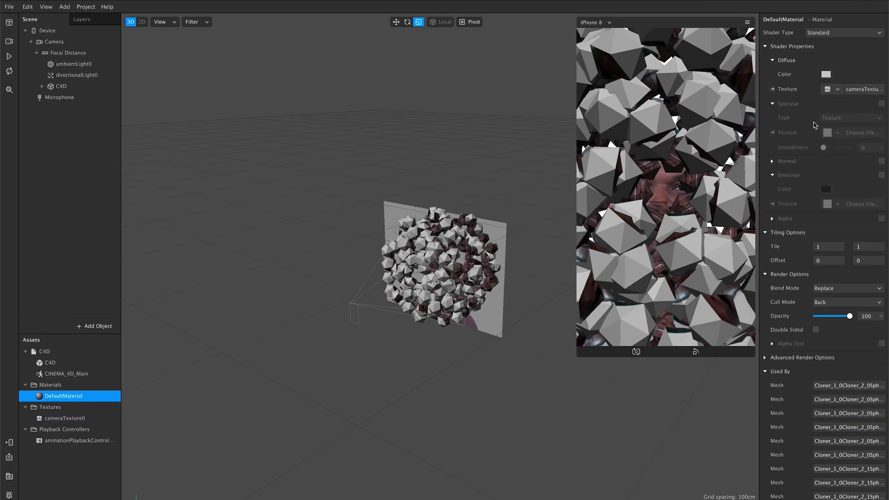
Resume the preview and switch its source to the built-in FaceTime HD Camera
click(8, 57)
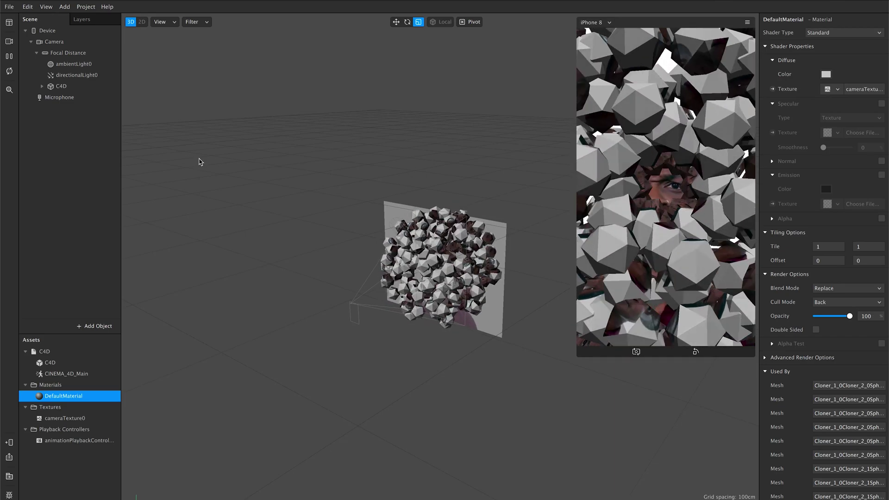
click(10, 43)
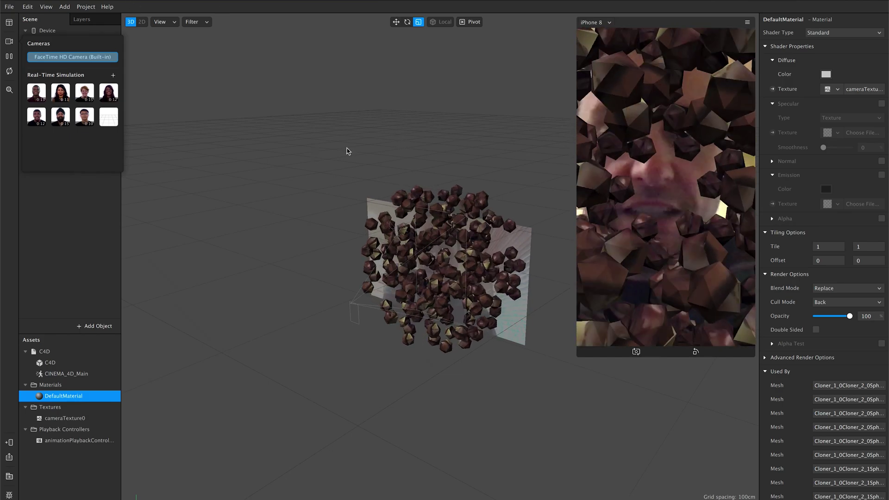
click(75, 246)
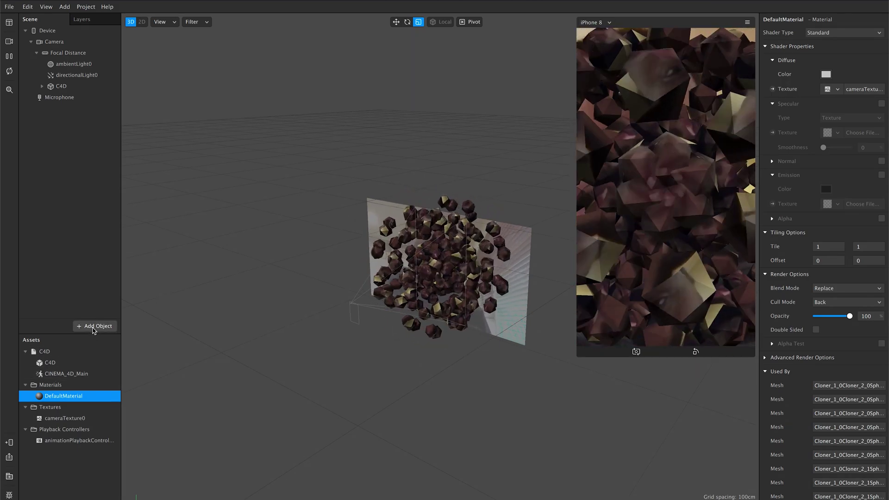
Insert a Face Mesh object into the scene
click(93, 328)
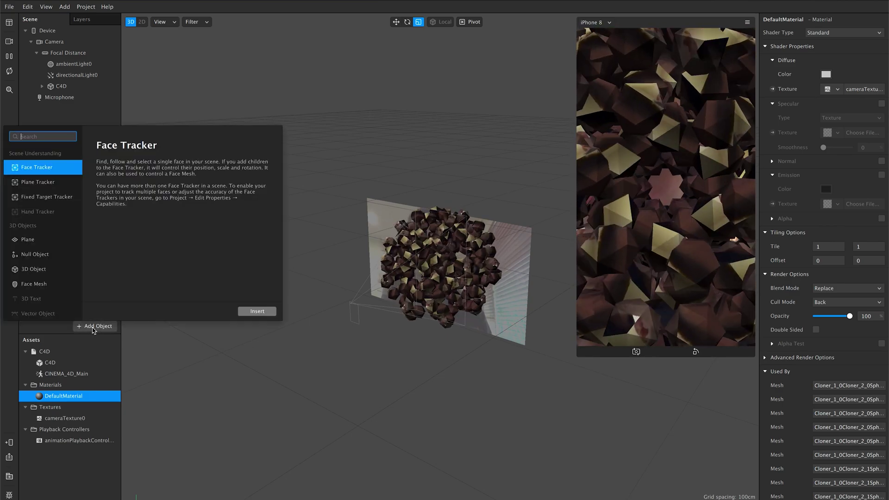
click(51, 284)
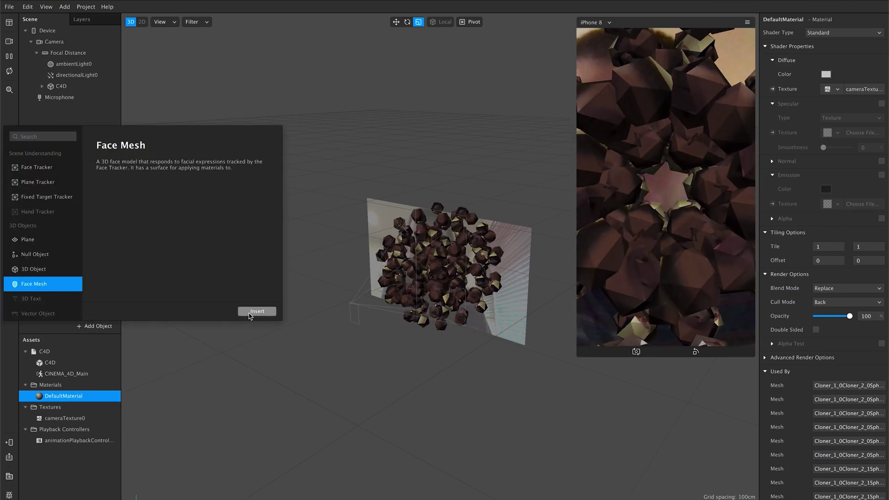
click(257, 312)
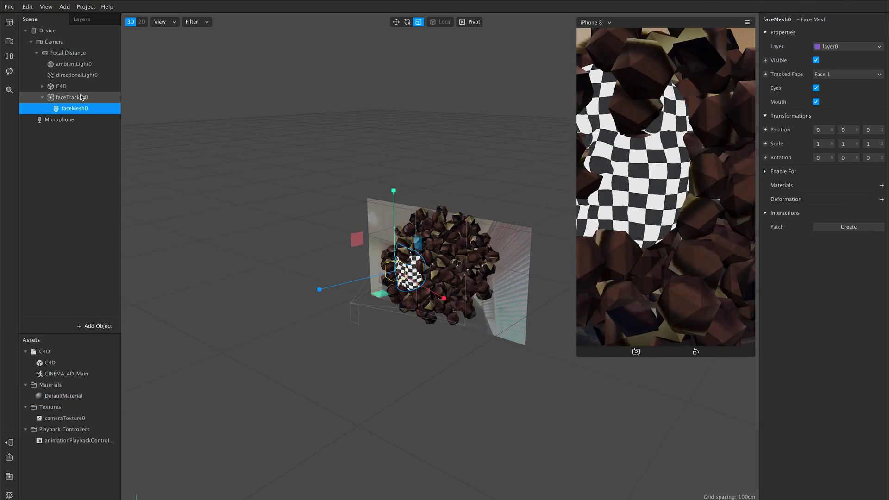
Hide faceTracker0 and add a texture extraction to it
click(77, 98)
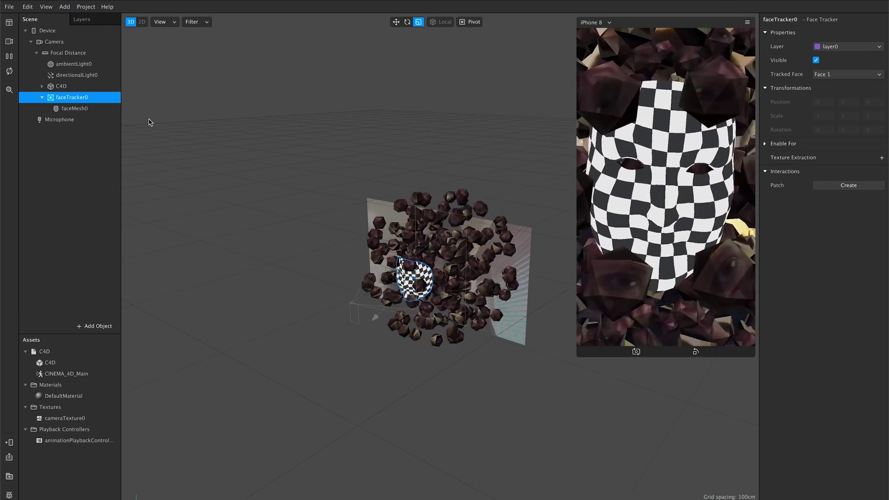
click(85, 109)
click(82, 98)
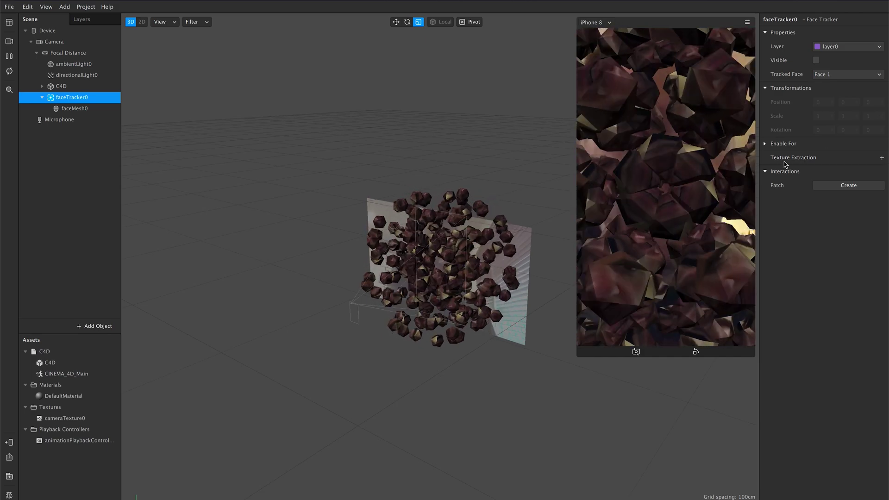
click(881, 159)
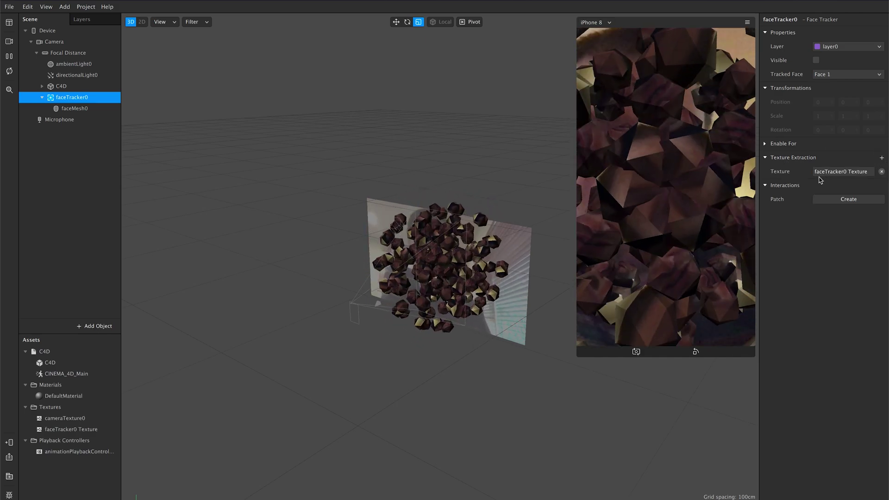
Set DefaultMaterial's diffuse texture to faceTracker0 Texture and enlarge the preview window further
click(52, 397)
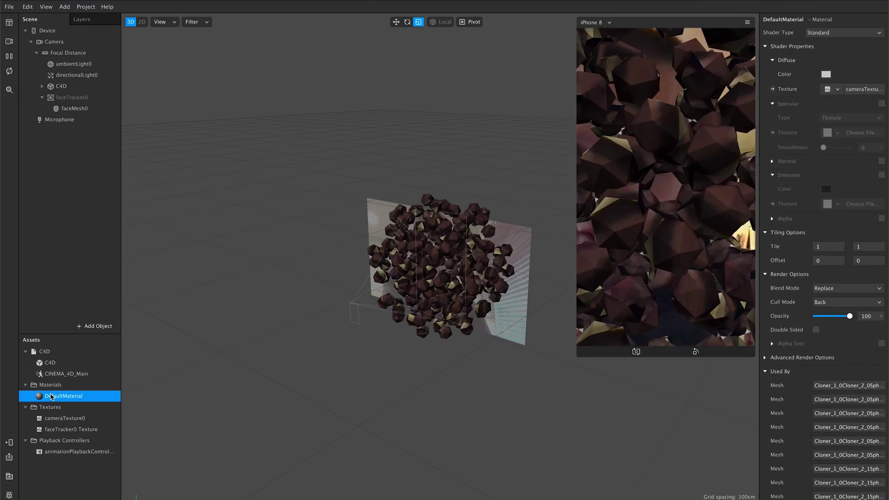
click(838, 89)
click(827, 119)
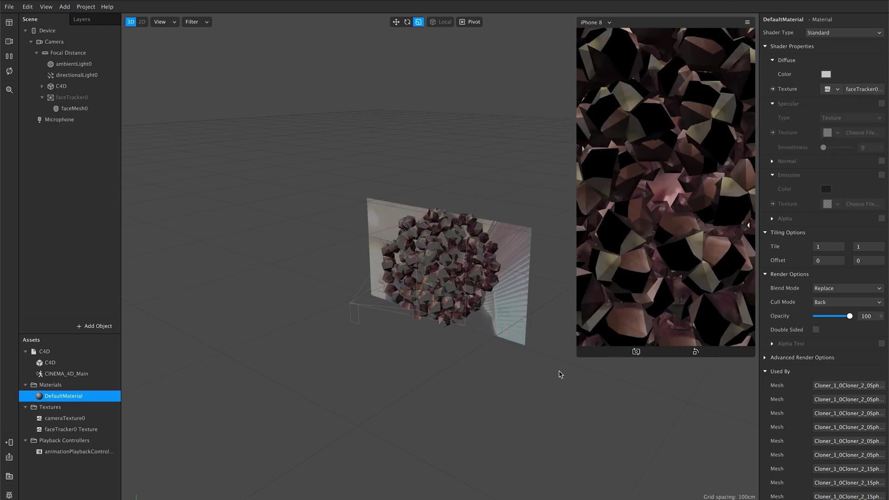
drag(577, 354, 546, 386)
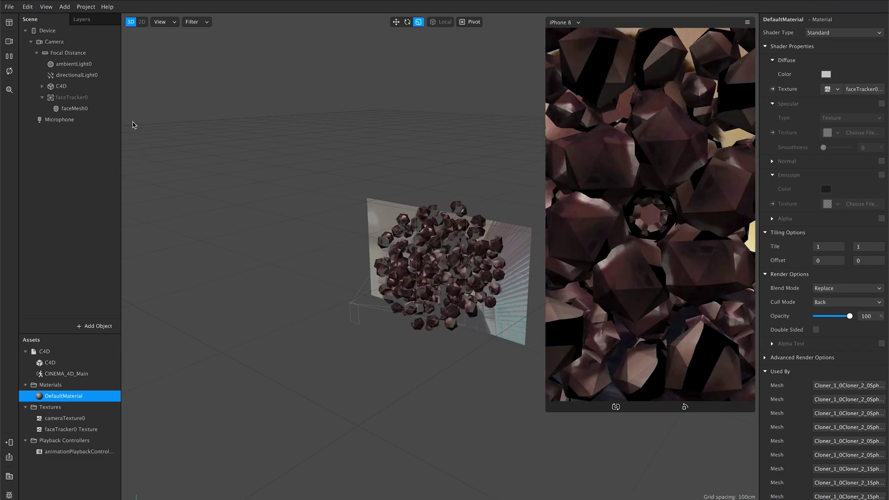
Make faceTracker0 visible again and assign DefaultMaterial to faceMesh0
click(73, 98)
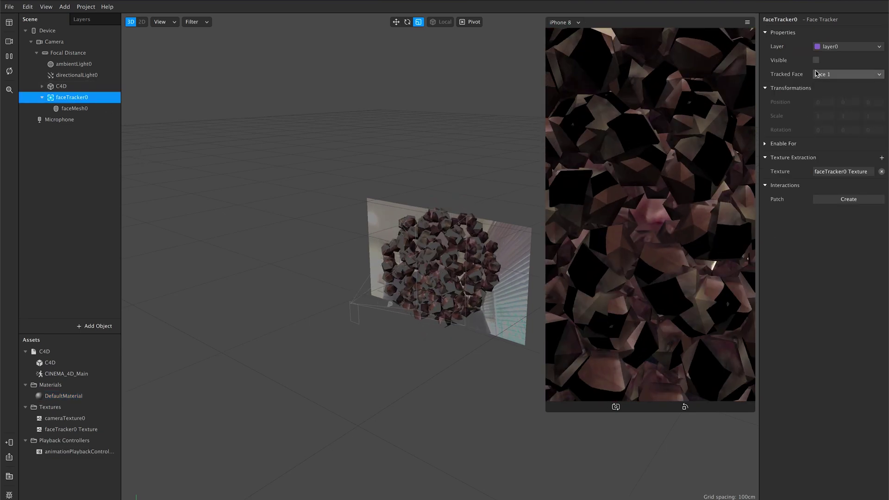
click(817, 60)
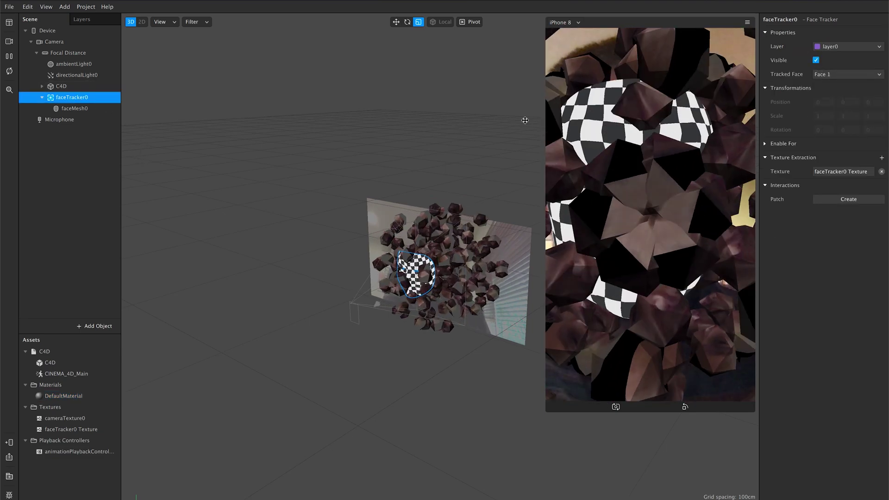
click(70, 109)
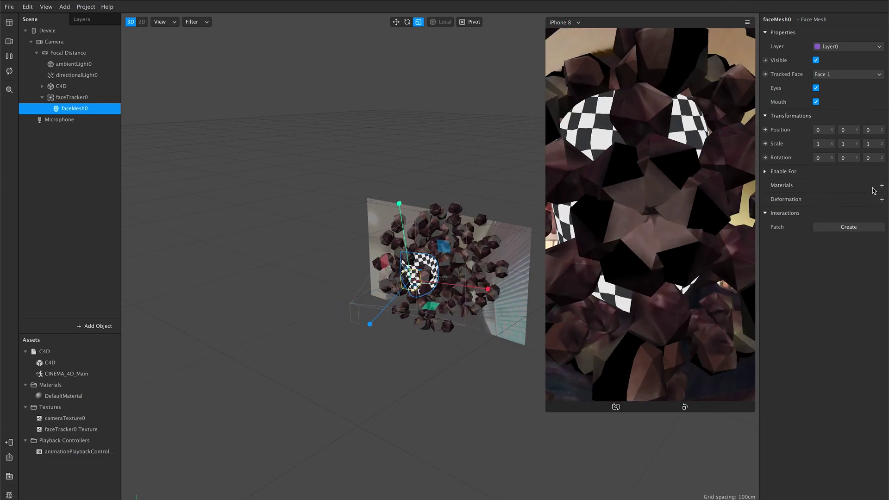
click(882, 187)
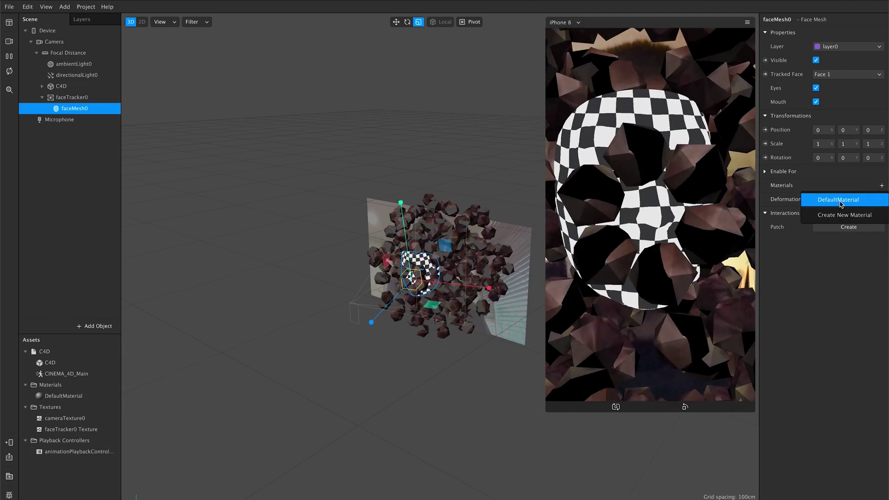
click(837, 201)
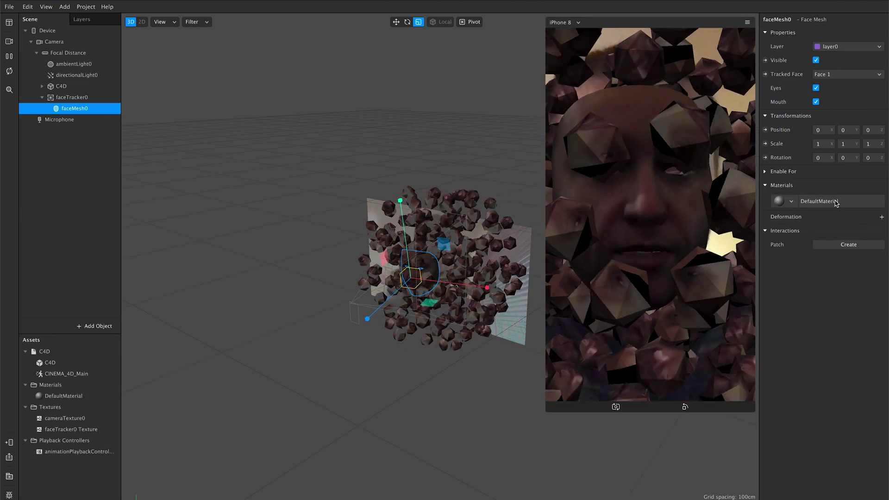
Toggle faceMesh0's Eyes option off and back on, and hide faceTracker0
click(817, 88)
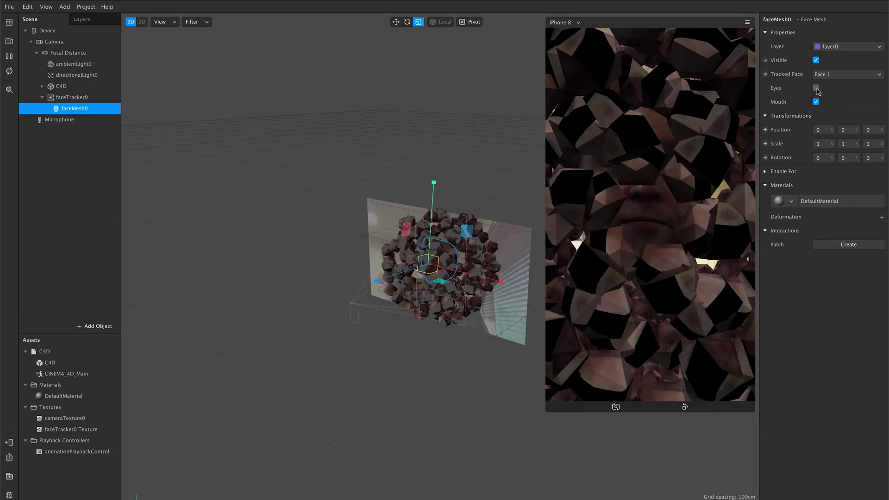
click(816, 88)
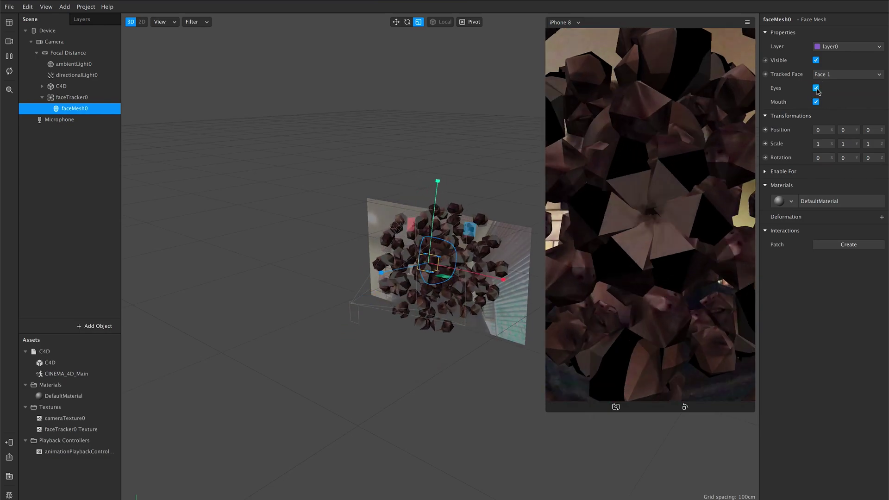
click(67, 97)
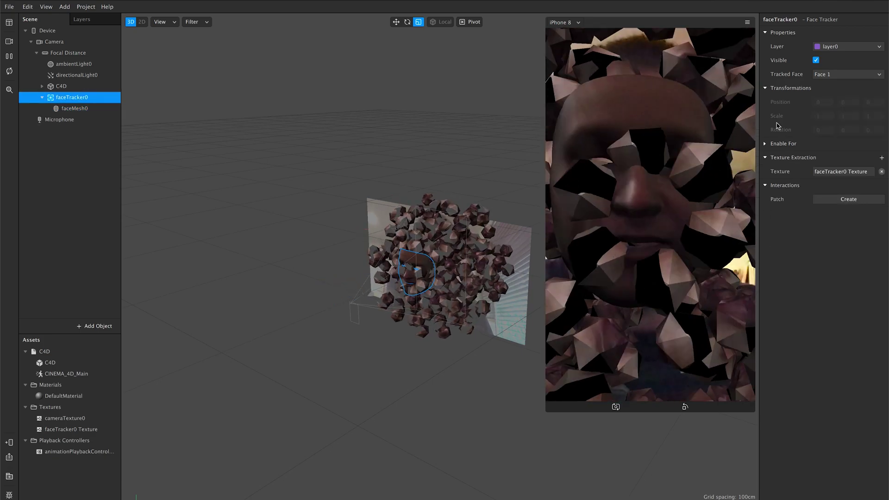
click(816, 60)
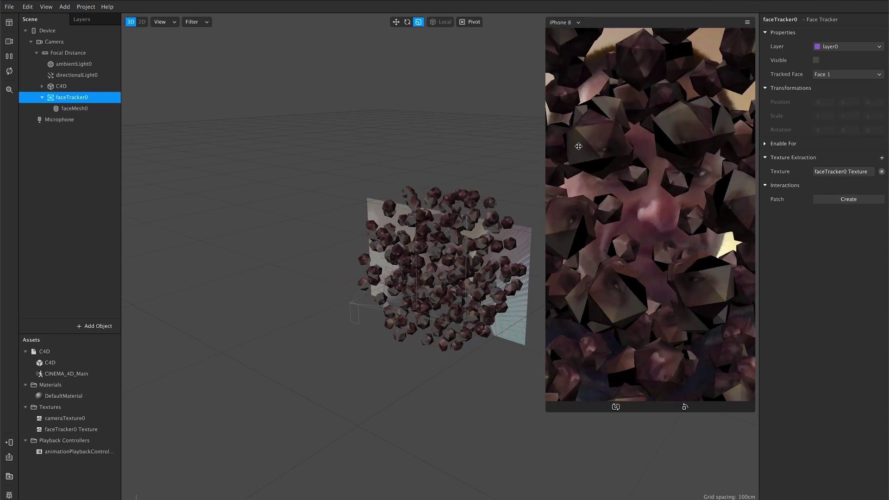
Enable Specular on DefaultMaterial and set its smoothness to 29%
click(64, 397)
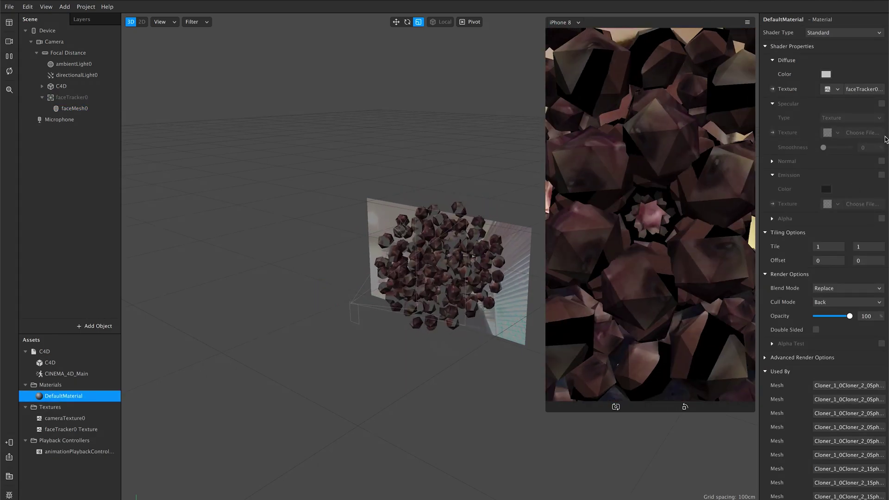
click(881, 104)
drag(823, 148, 831, 148)
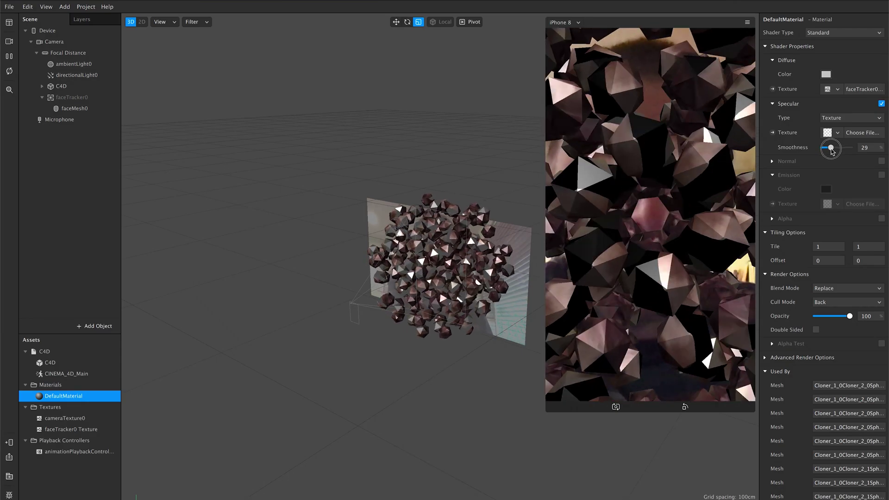